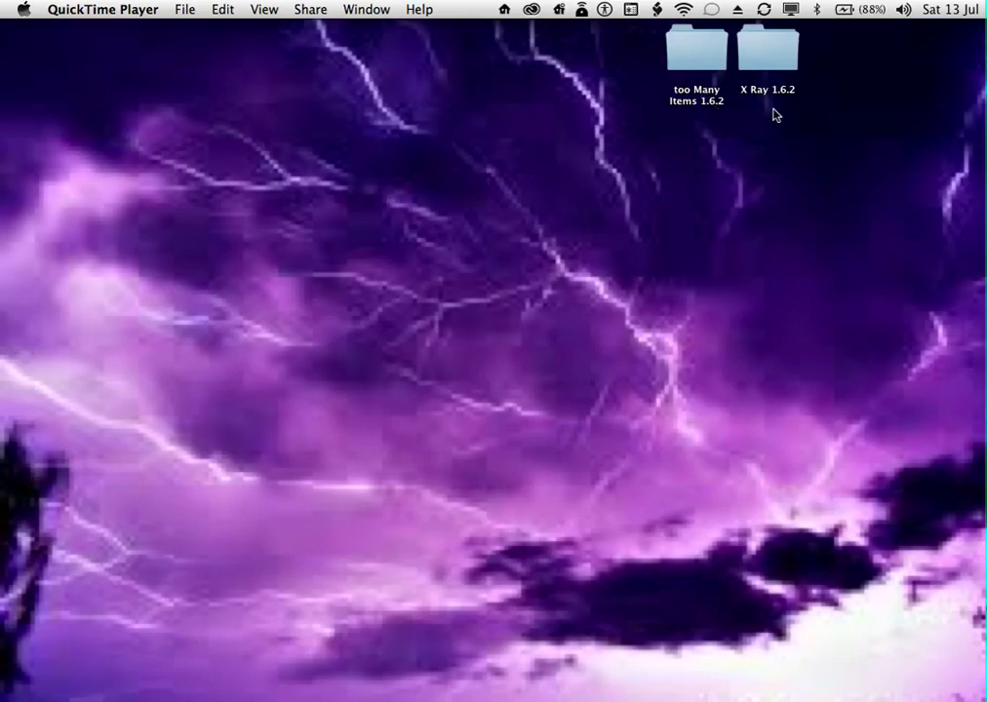
Open the user Library's Application Support folder and go into minecraft's versions folder.
{"action": "left_click", "coordinate": [369, 146]}
{"action": "left_click", "coordinate": [231, 10]}
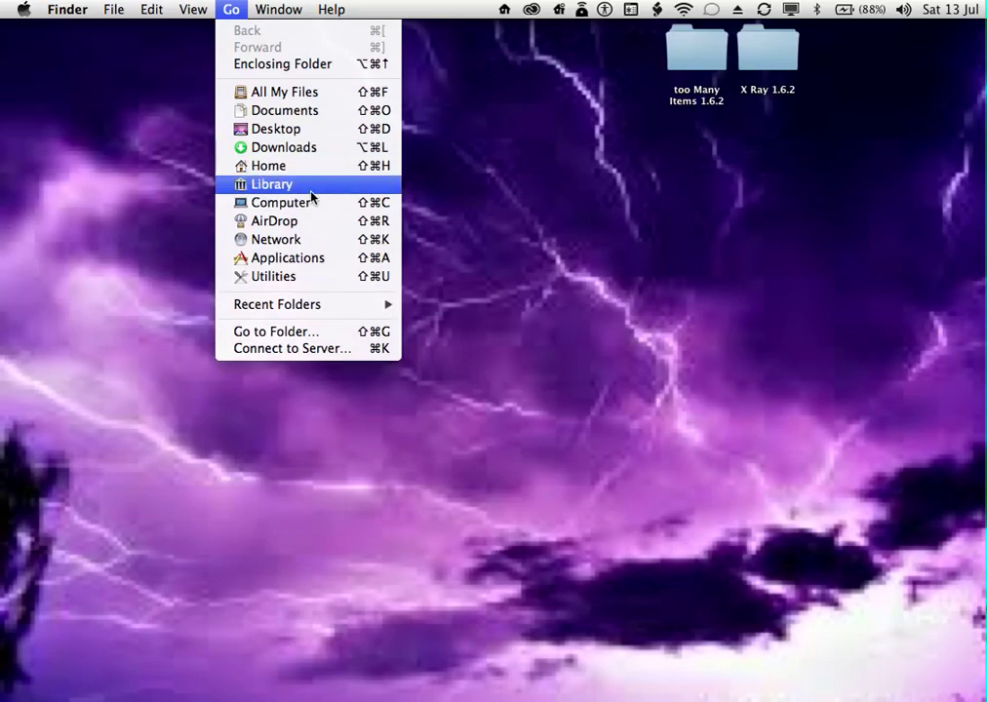
{"action": "left_click", "coordinate": [312, 186], "text": "alt"}
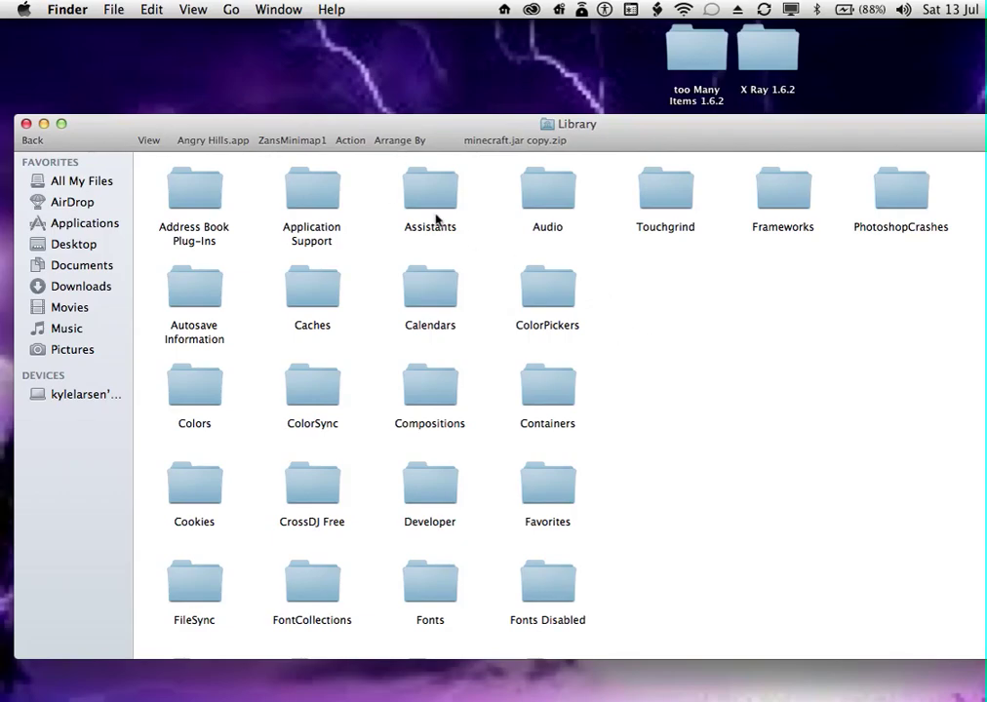
{"action": "double_click", "coordinate": [291, 186]}
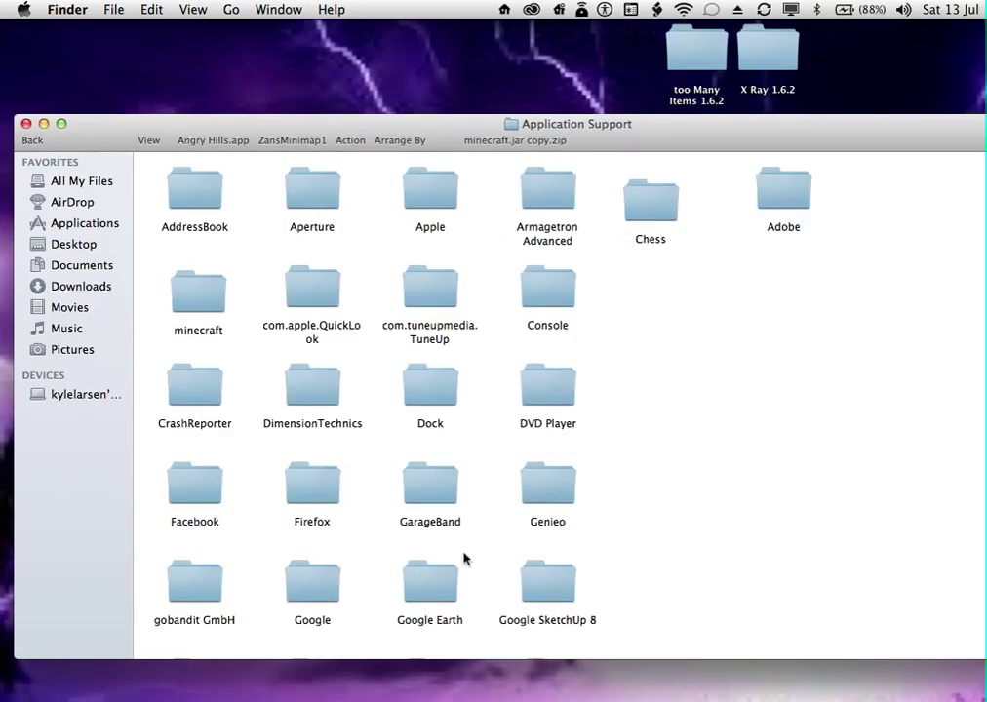
{"action": "double_click", "coordinate": [202, 308]}
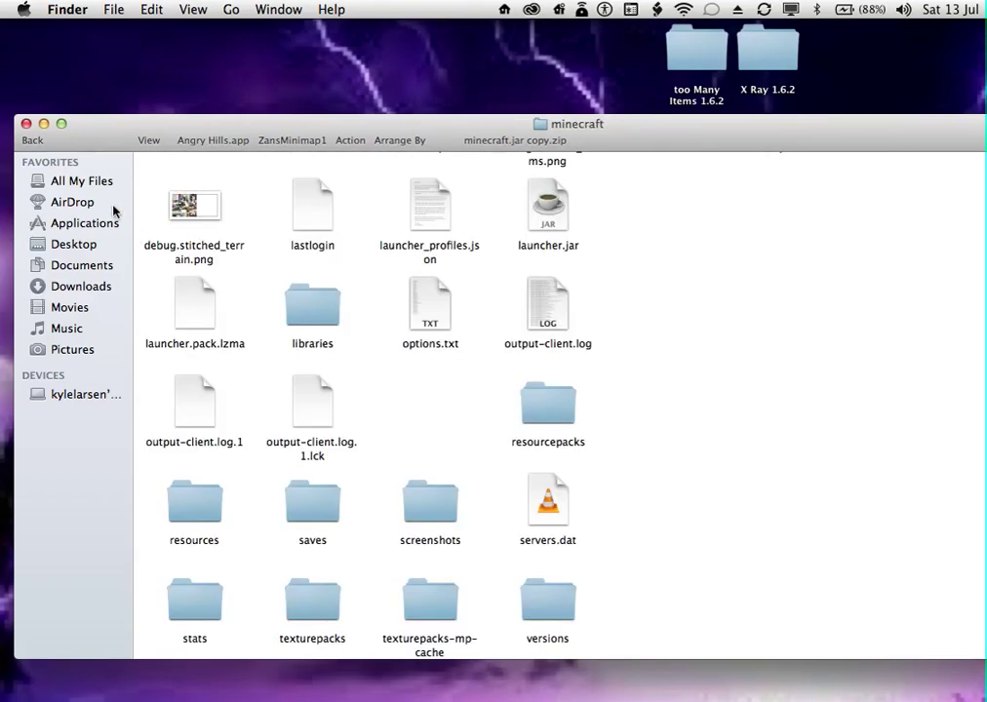
{"action": "left_click", "coordinate": [550, 608]}
{"action": "double_click", "coordinate": [550, 609]}
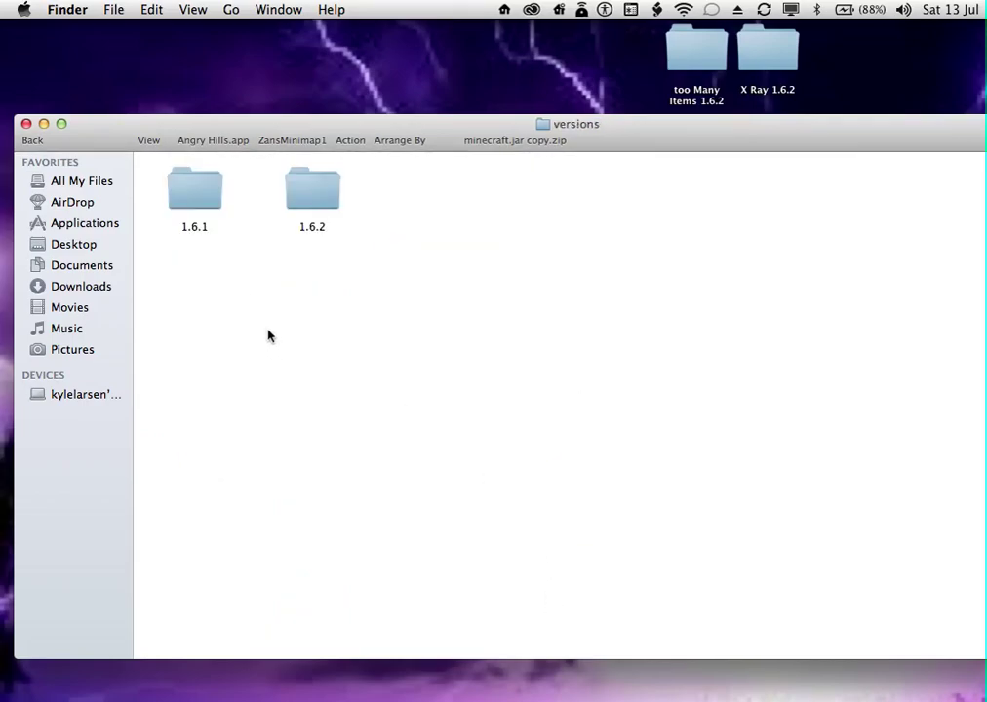
Duplicate the 1.6.2 version folder and place the copy beside the original.
{"action": "left_click", "coordinate": [320, 196]}
{"action": "right_click", "coordinate": [322, 197]}
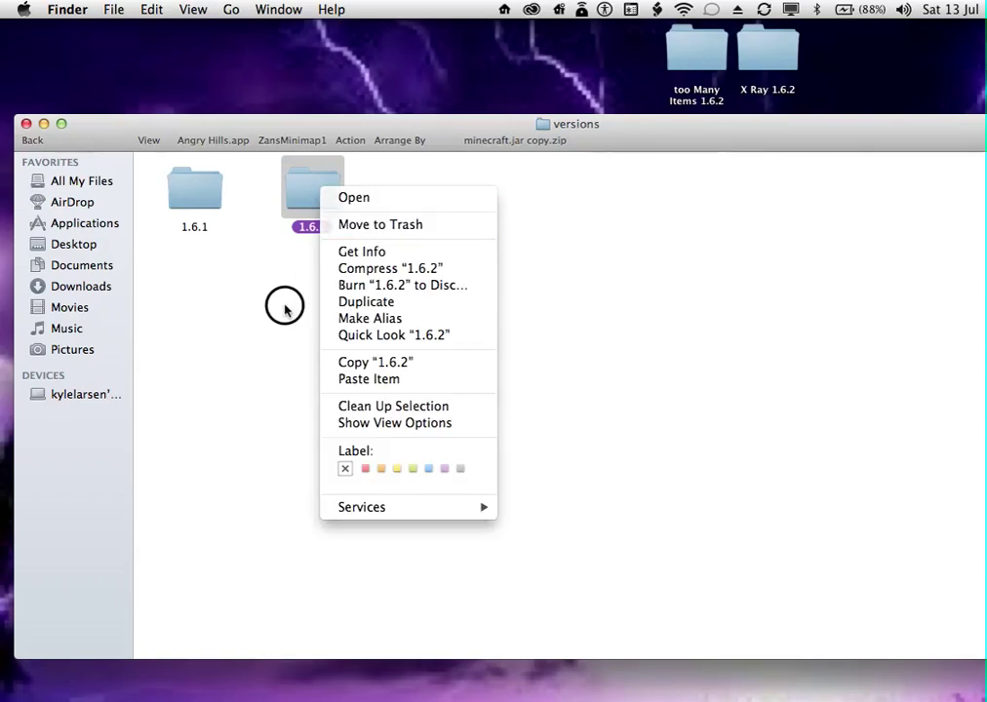
{"action": "left_click", "coordinate": [286, 311]}
{"action": "right_click", "coordinate": [309, 195]}
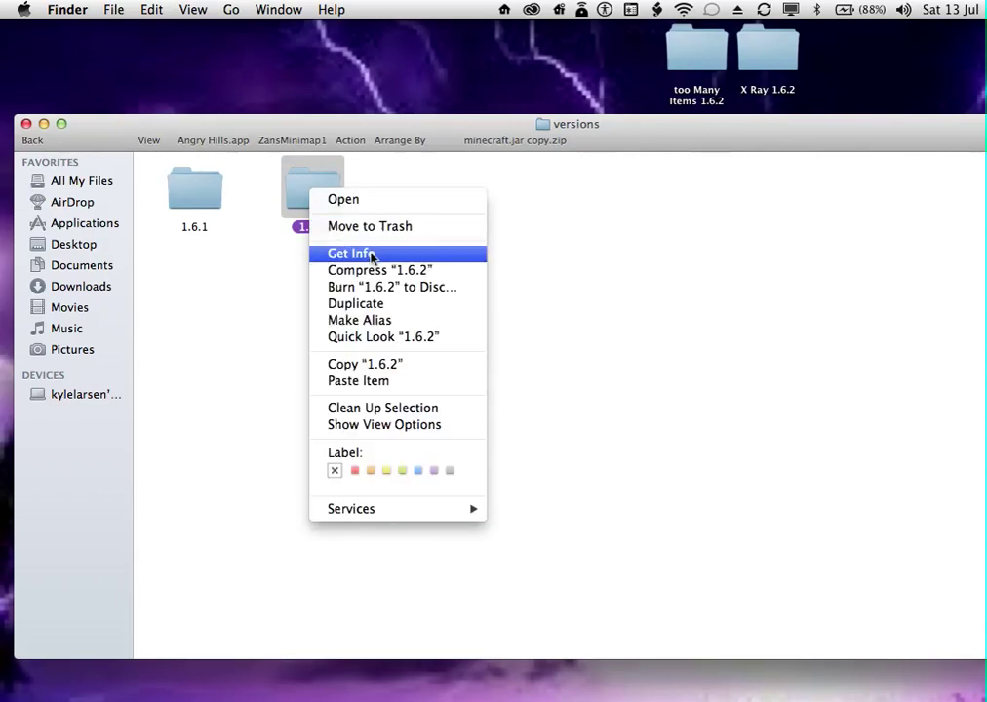
{"action": "left_click", "coordinate": [381, 306]}
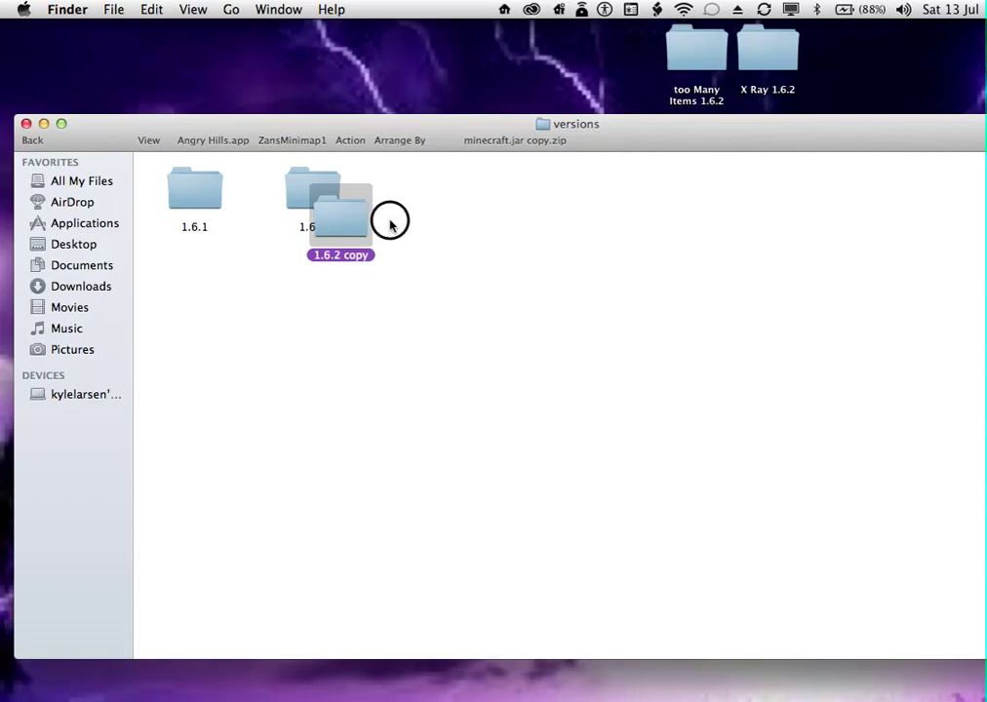
{"action": "left_click_drag", "start_coordinate": [390, 224], "coordinate": [439, 210]}
{"action": "left_click", "coordinate": [443, 278]}
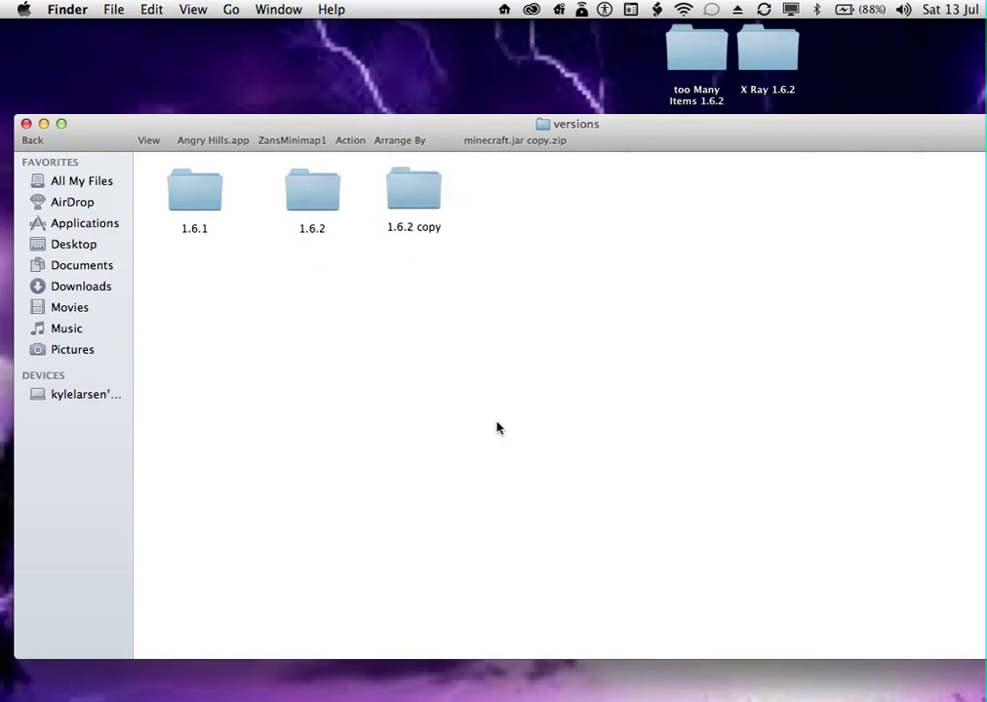
Rename the duplicated 1.6.2 folder as Mods and open it.
{"action": "left_click", "coordinate": [432, 233]}
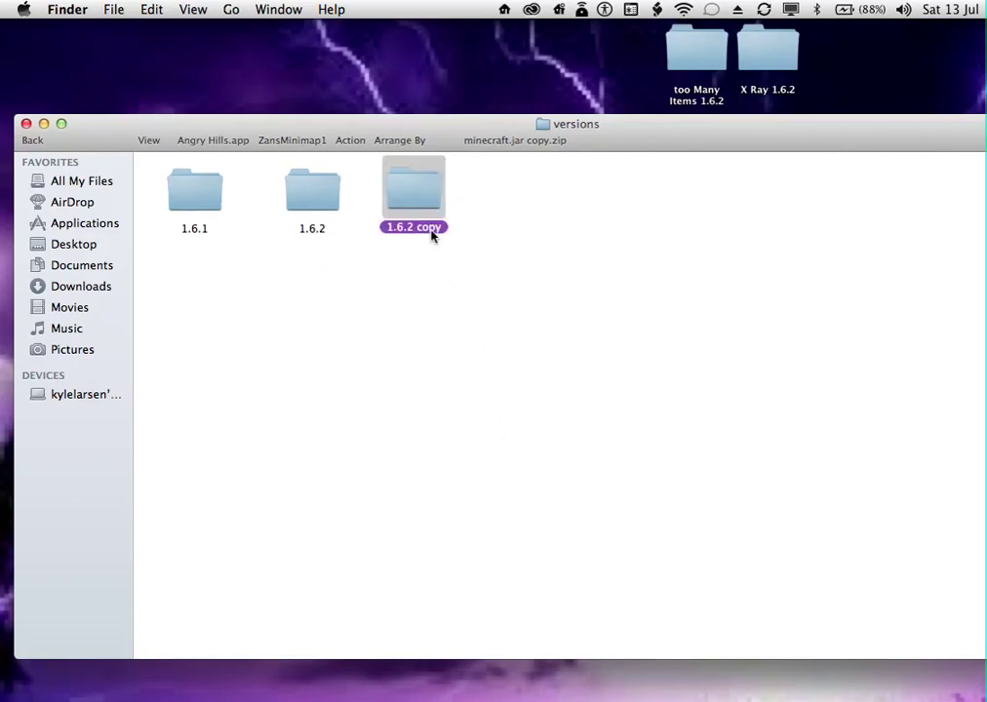
{"action": "left_click", "coordinate": [432, 233]}
{"action": "key", "text": "BackSpace"}
{"action": "type", "text": "Mods"}
{"action": "key", "text": "Return"}
{"action": "left_click", "coordinate": [429, 198]}
{"action": "left_click", "coordinate": [426, 217]}
{"action": "double_click", "coordinate": [426, 215]}
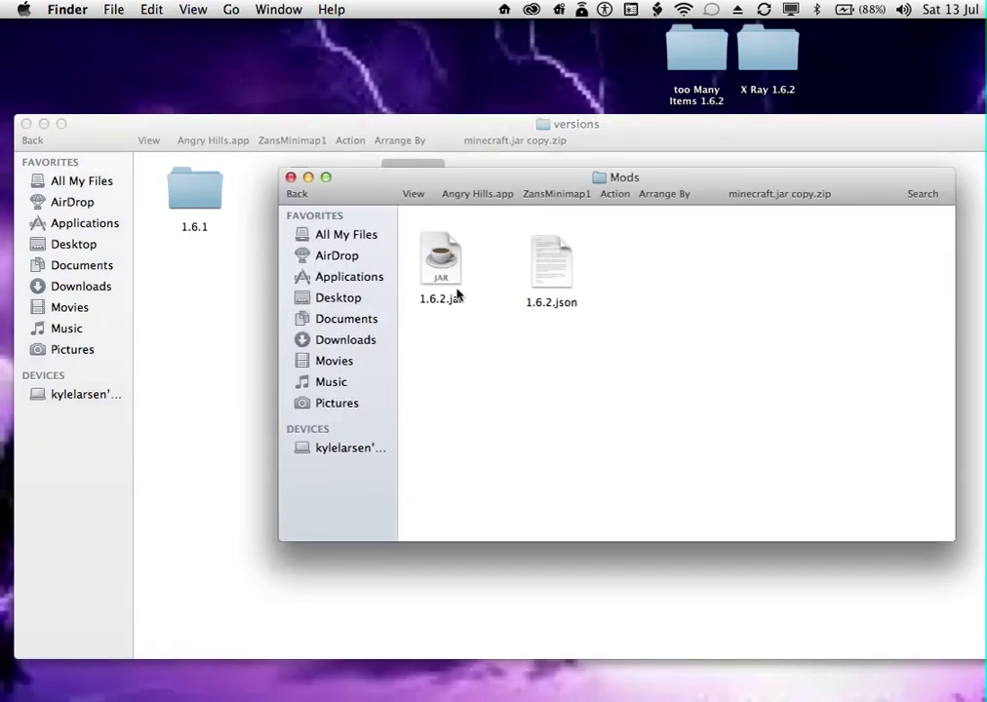
Rename the 1.6.2.jar file in the Mods folder as Mods.jar.
{"action": "left_click", "coordinate": [455, 292]}
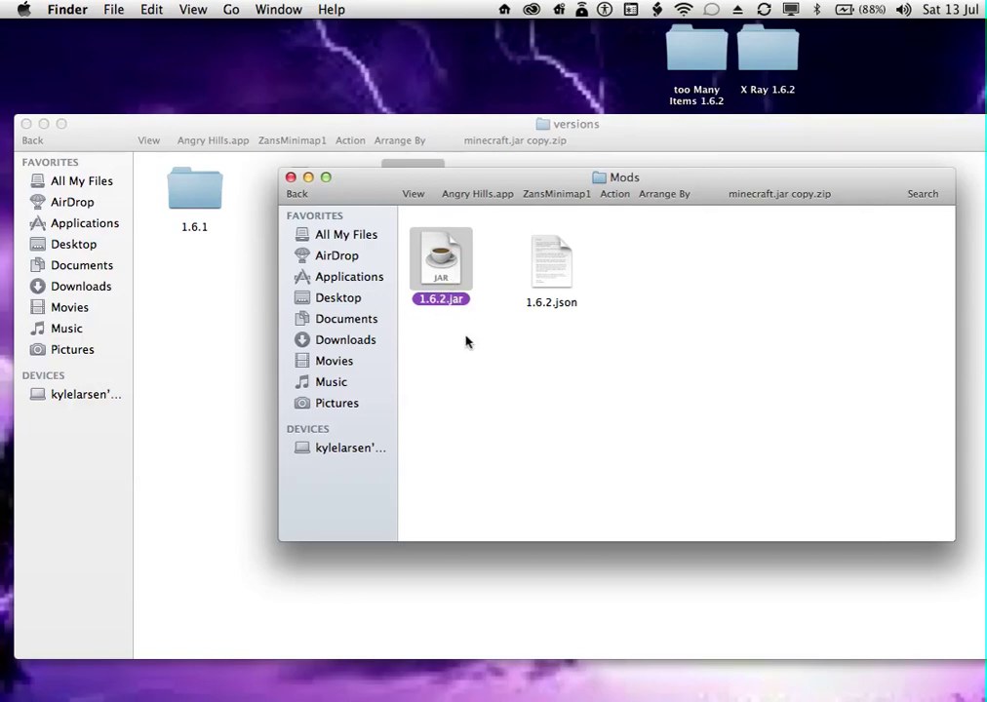
{"action": "key", "text": "Return"}
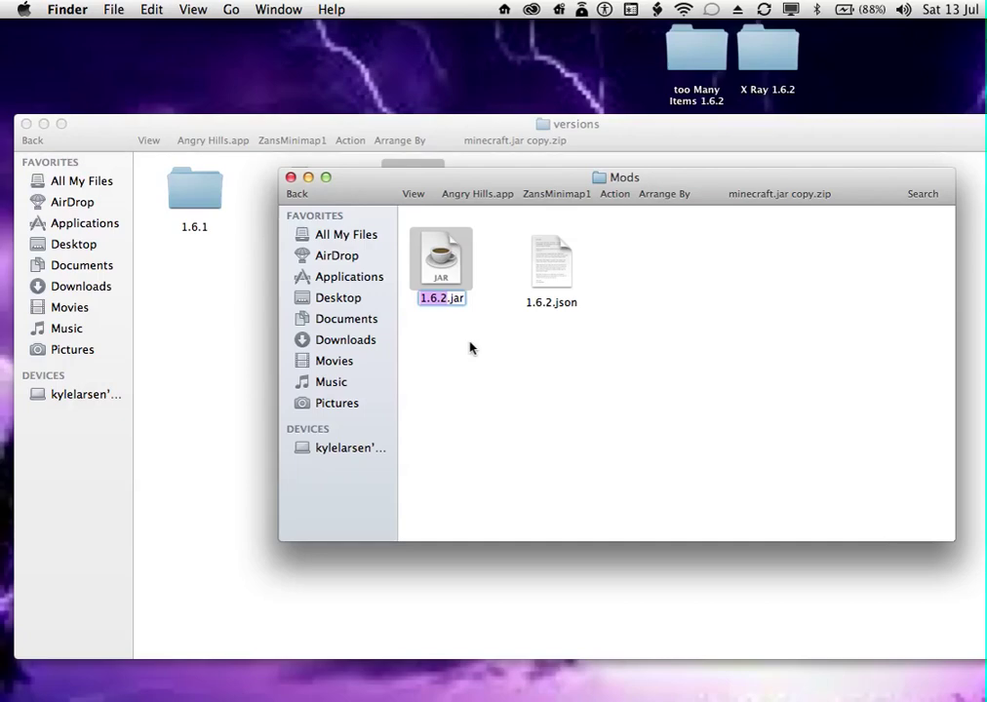
{"action": "key", "text": "BackSpace"}
{"action": "type", "text": "Mods"}
{"action": "key", "text": "Return"}
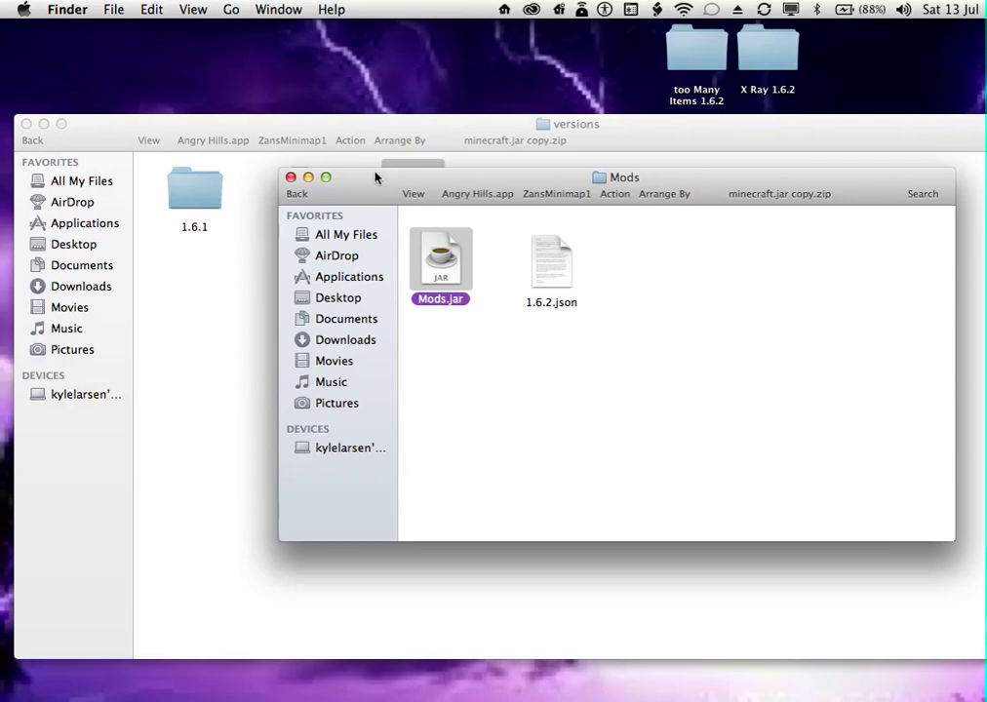
Rename the 1.6.2.json file in the Mods folder as Mods.json.
{"action": "left_click_drag", "start_coordinate": [375, 178], "coordinate": [339, 173]}
{"action": "left_click", "coordinate": [521, 283]}
{"action": "left_click", "coordinate": [899, 56]}
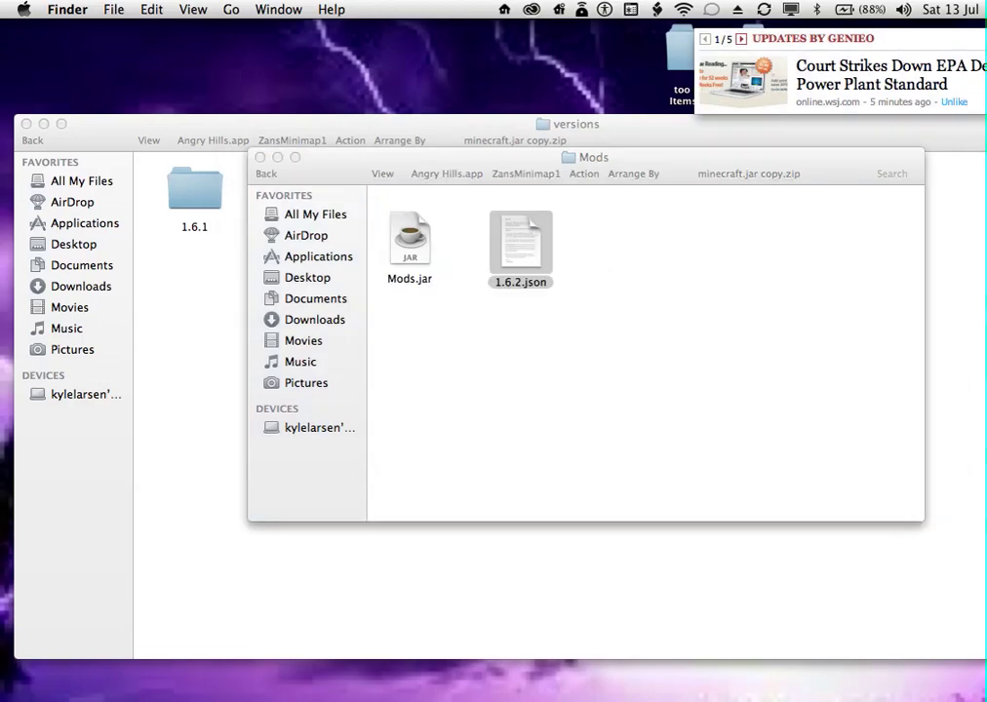
{"action": "left_click", "coordinate": [585, 302]}
{"action": "left_click", "coordinate": [514, 283]}
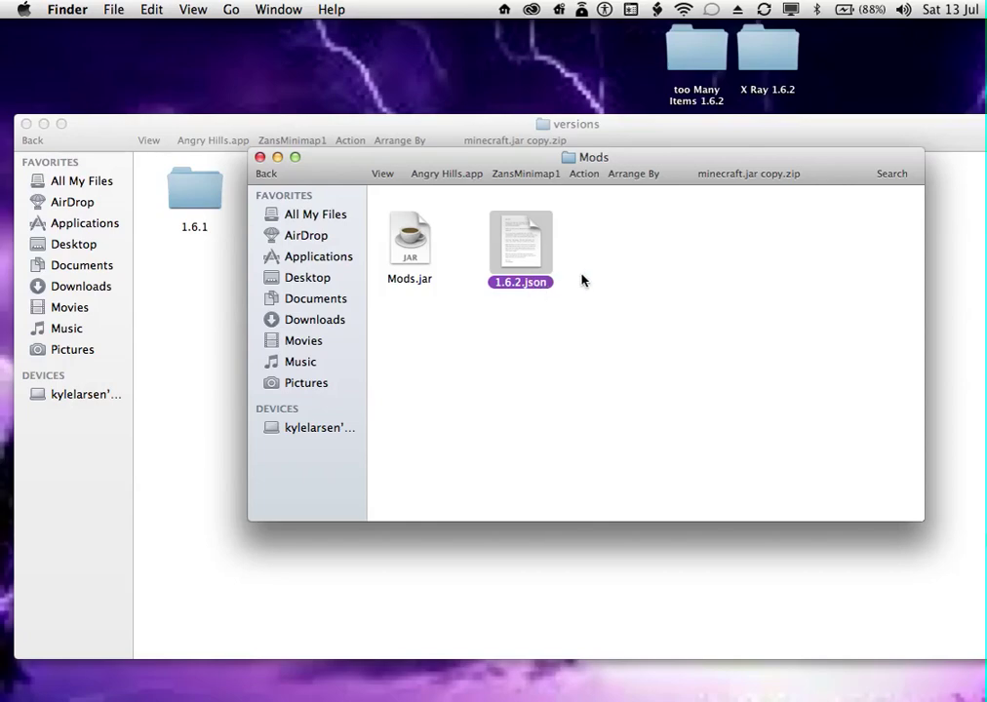
{"action": "key", "text": "Return"}
{"action": "key", "text": "BackSpace"}
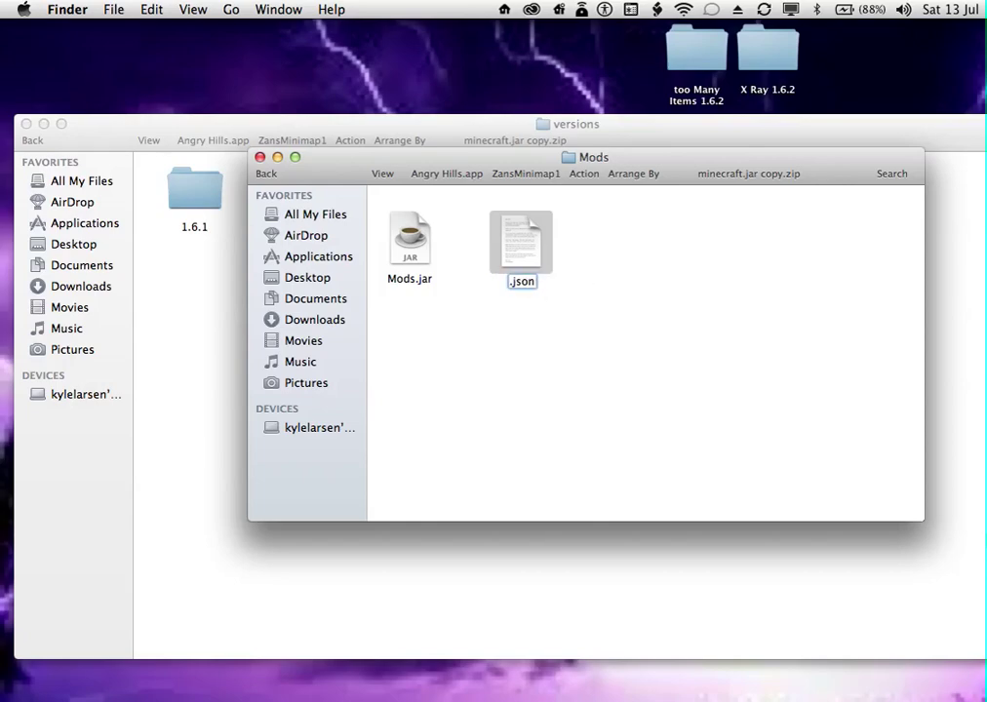
{"action": "type", "text": "Mods"}
{"action": "key", "text": "Return"}
{"action": "left_click", "coordinate": [595, 322]}
Move the Mods window clear of the version folders and open Mods.json in TextEdit.
{"action": "left_click_drag", "start_coordinate": [418, 159], "coordinate": [306, 264]}
{"action": "left_click", "coordinate": [400, 351]}
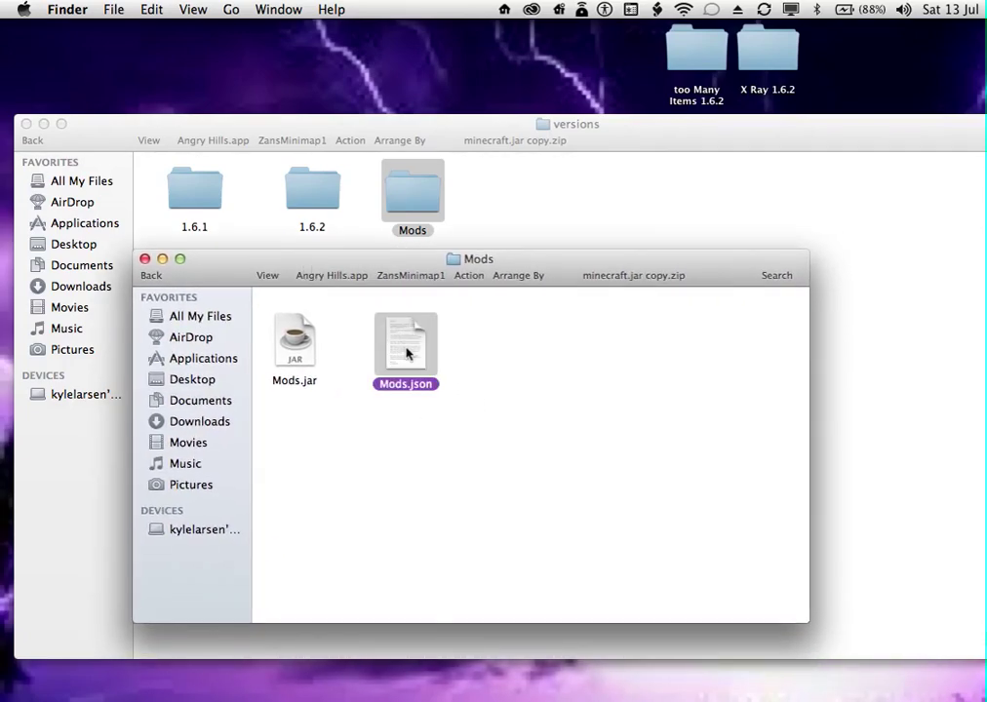
{"action": "right_click", "coordinate": [407, 351]}
{"action": "mouse_move", "coordinate": [595, 337]}
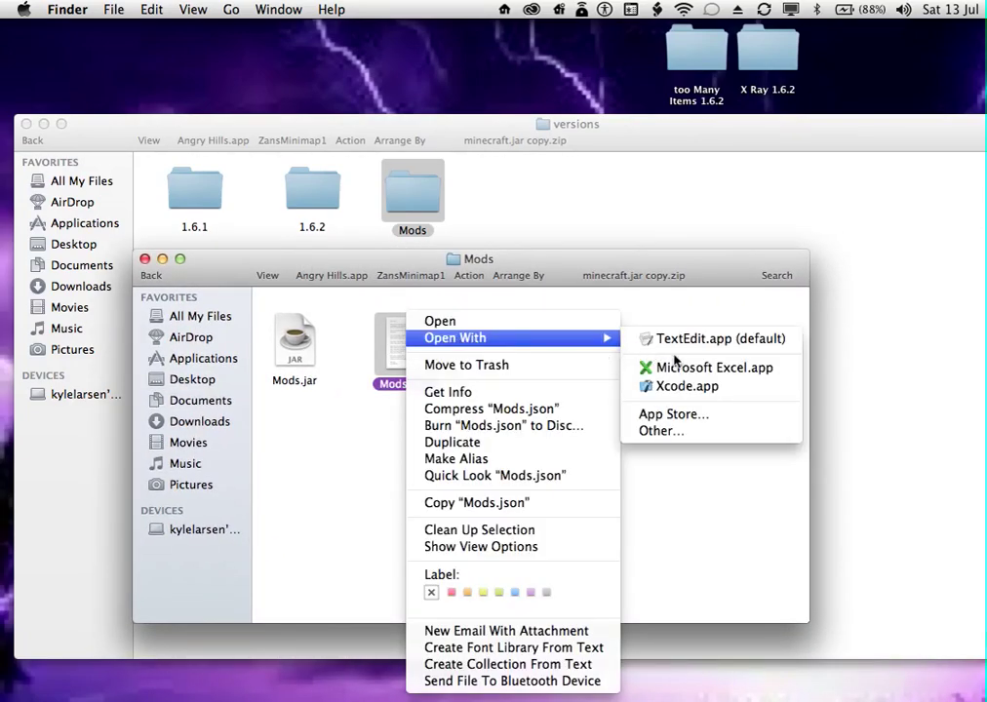
{"action": "left_click", "coordinate": [709, 339]}
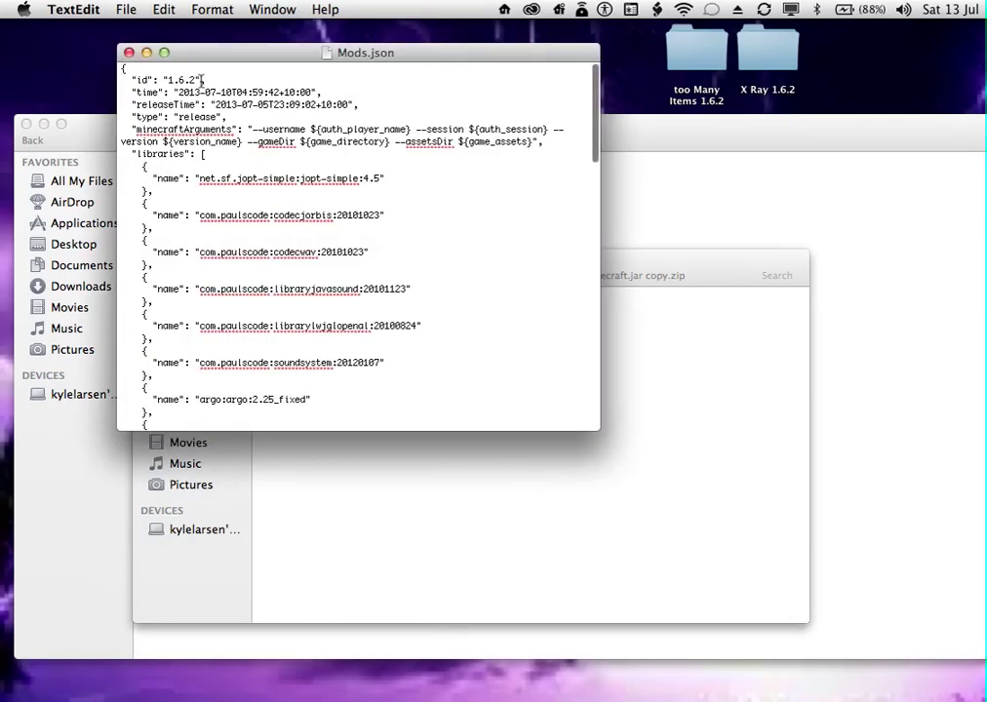
Replace the "id" value at the beginning of Mods.json with "Mods".
{"action": "left_click", "coordinate": [196, 80]}
{"action": "key", "text": "BackSpace"}
{"action": "key", "text": "BackSpace"}
{"action": "key", "text": "BackSpace"}
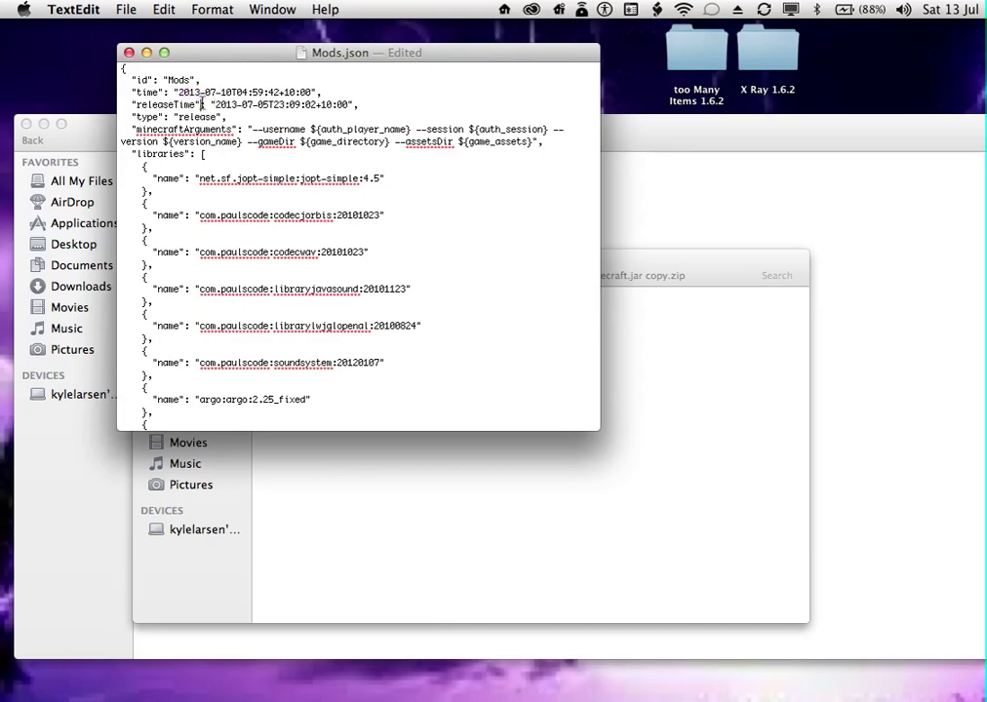
Change the year to 2012 in both the "time" and "releaseTime" values of Mods.json.
{"action": "left_click", "coordinate": [202, 91]}
{"action": "key", "text": "BackSpace"}
{"action": "type", "text": "2"}
{"action": "left_click", "coordinate": [238, 104]}
{"action": "key", "text": "BackSpace"}
{"action": "type", "text": "2"}
Save the edited Mods.json and close the document.
{"action": "left_click", "coordinate": [163, 10]}
{"action": "mouse_move", "coordinate": [126, 10]}
{"action": "left_click", "coordinate": [181, 110]}
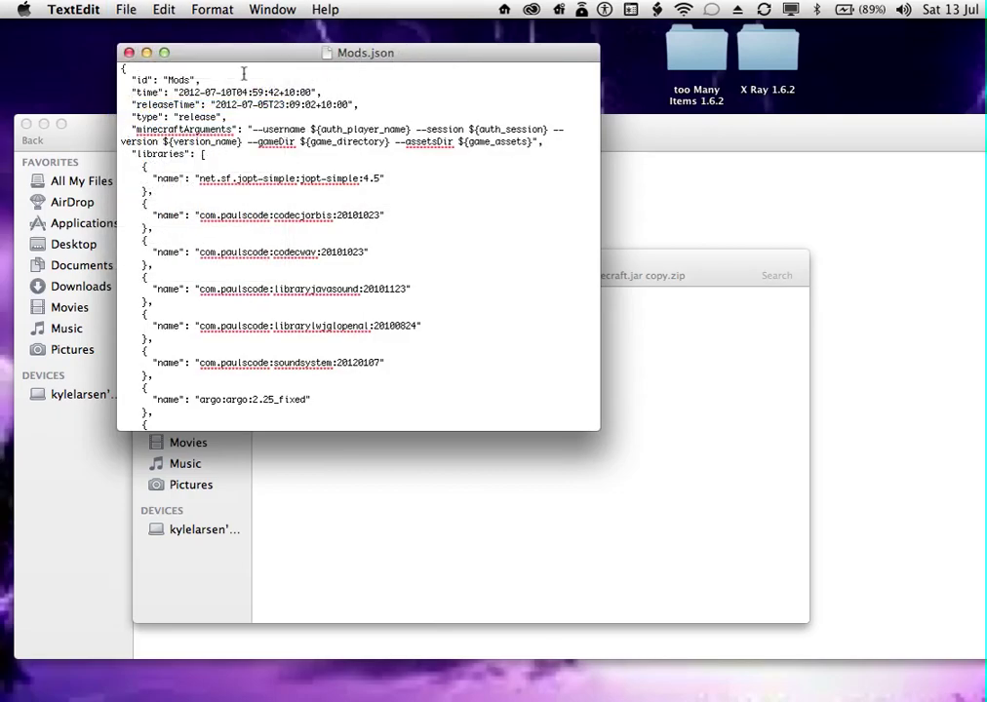
{"action": "left_click", "coordinate": [128, 53]}
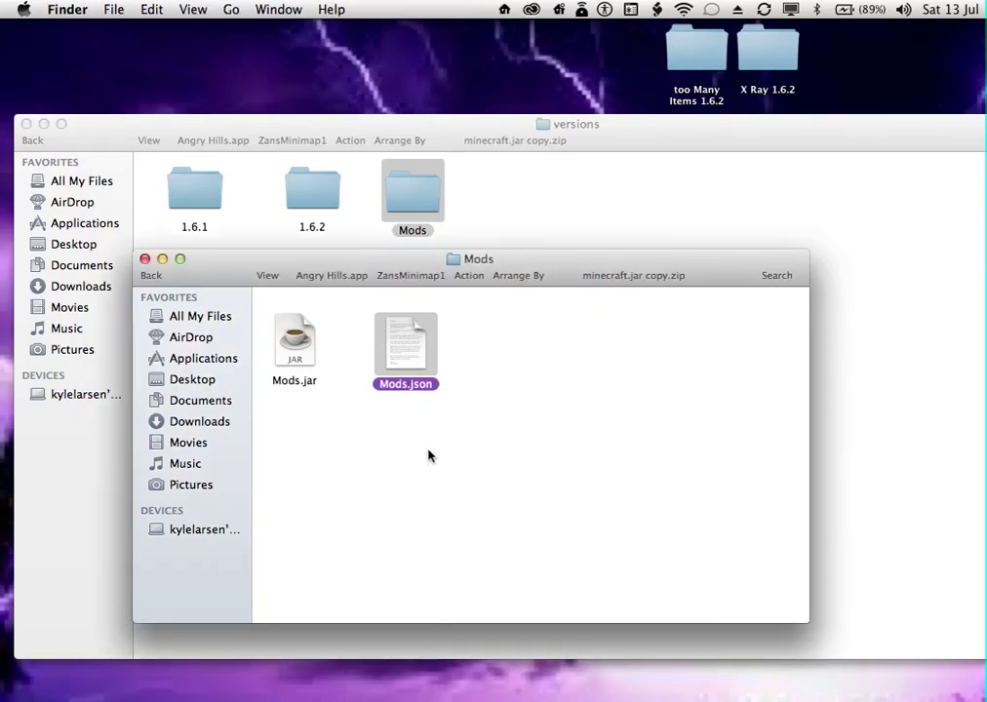
Change the file name of Mods.jar to Mods.jar.zip in its Info window, confirm the extension, and close the window.
{"action": "left_click", "coordinate": [426, 440]}
{"action": "left_click", "coordinate": [290, 349]}
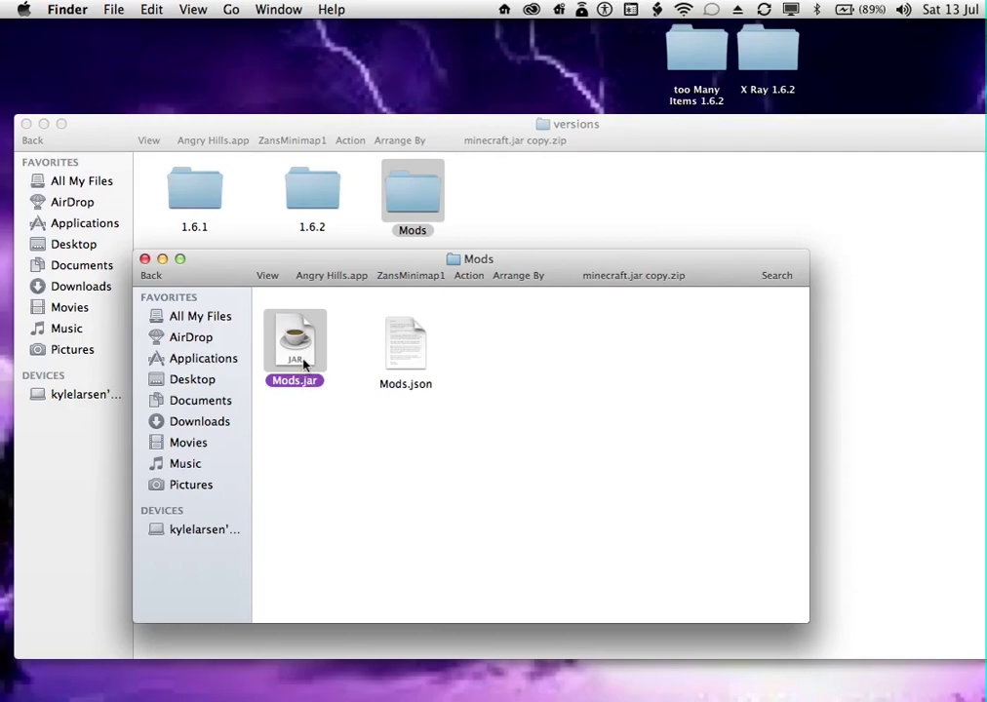
{"action": "right_click", "coordinate": [305, 314]}
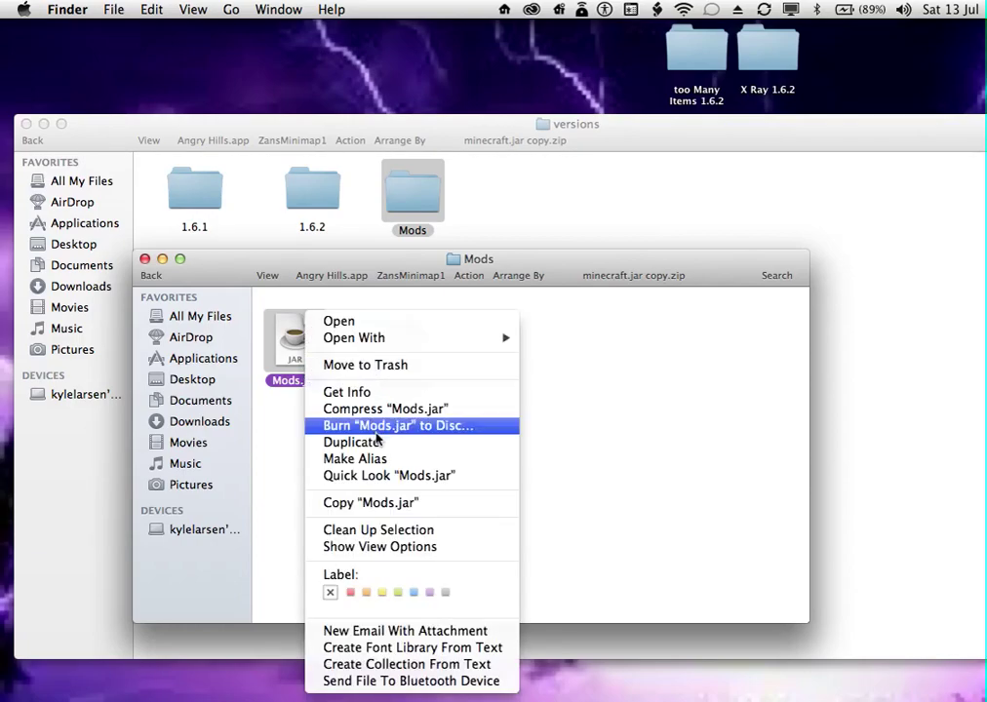
{"action": "left_click", "coordinate": [383, 392]}
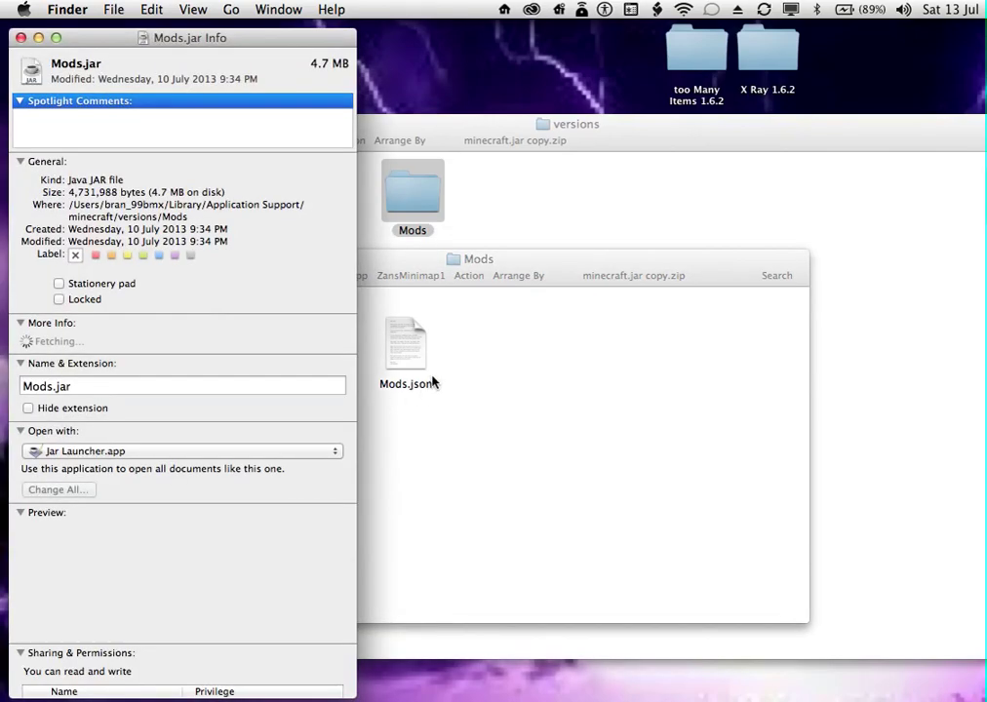
{"action": "left_click", "coordinate": [119, 388]}
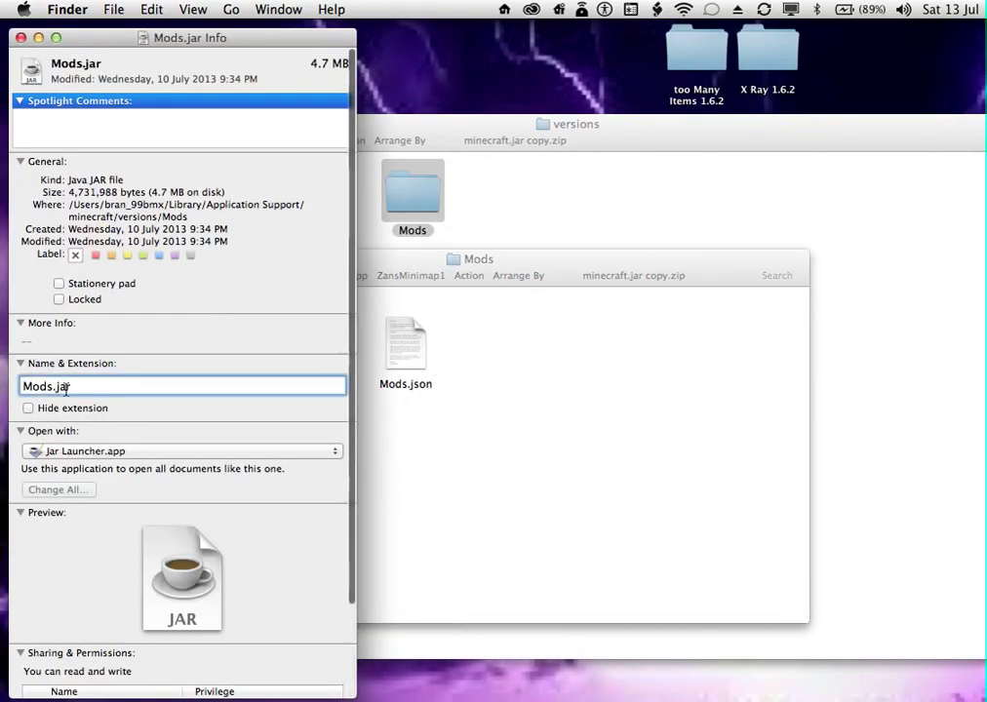
{"action": "type", "text": ".zip"}
{"action": "key", "text": "Return"}
{"action": "left_click", "coordinate": [685, 270]}
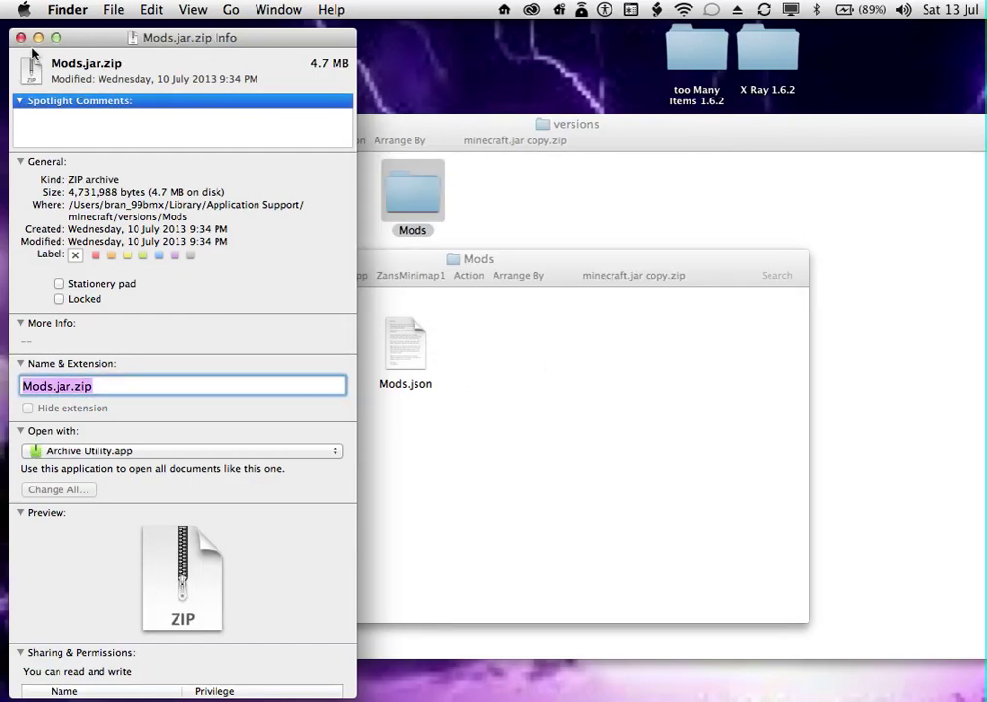
{"action": "left_click", "coordinate": [20, 37]}
{"action": "left_click", "coordinate": [449, 506]}
{"action": "left_click", "coordinate": [294, 361]}
{"action": "right_click", "coordinate": [292, 352]}
{"action": "left_click", "coordinate": [344, 458]}
{"action": "key", "text": "BackSpace"}
{"action": "right_click", "coordinate": [566, 334]}
{"action": "left_click", "coordinate": [599, 399]}
{"action": "left_click", "coordinate": [289, 358]}
{"action": "left_click", "coordinate": [302, 408]}
{"action": "left_click", "coordinate": [302, 382]}
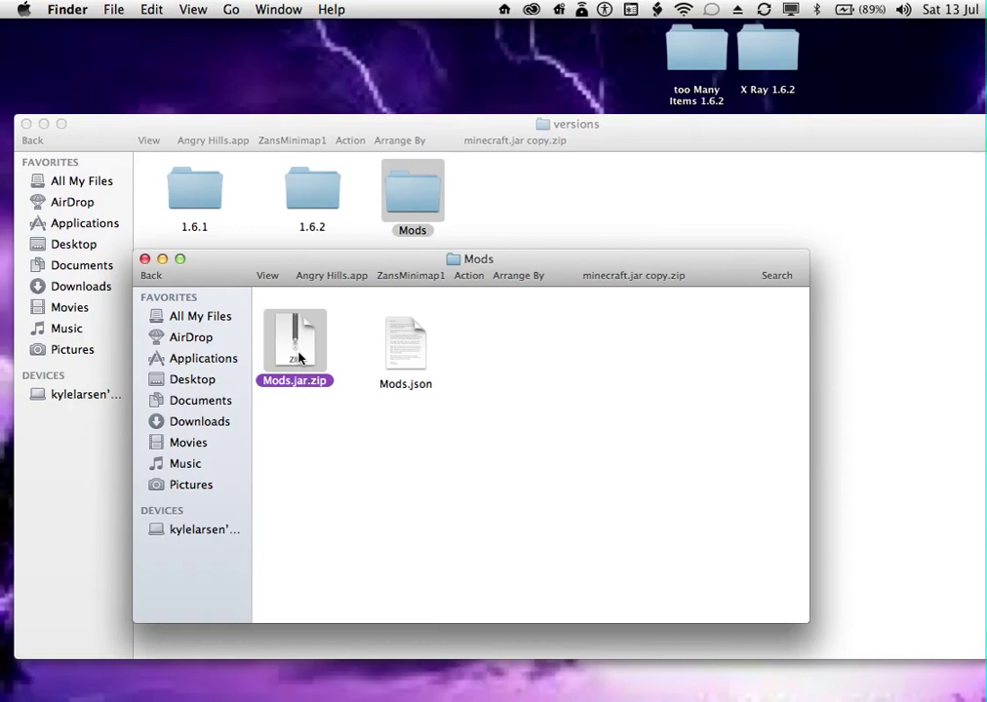
Extract Mods.jar.zip within the Mods folder using Archive Utility.
{"action": "right_click", "coordinate": [299, 359]}
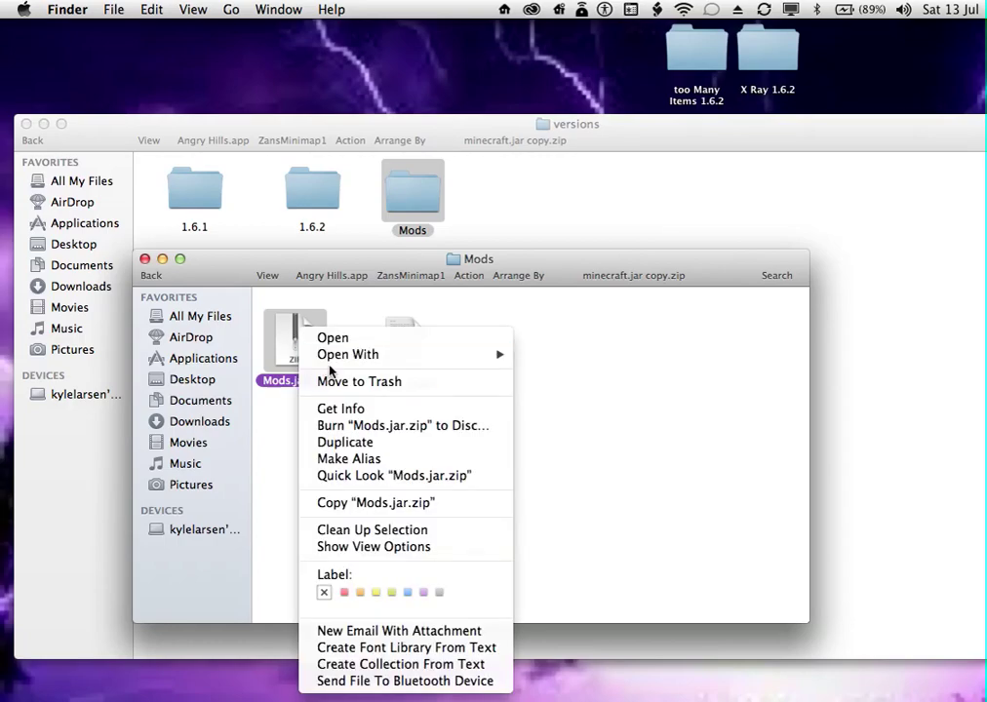
{"action": "mouse_move", "coordinate": [357, 361]}
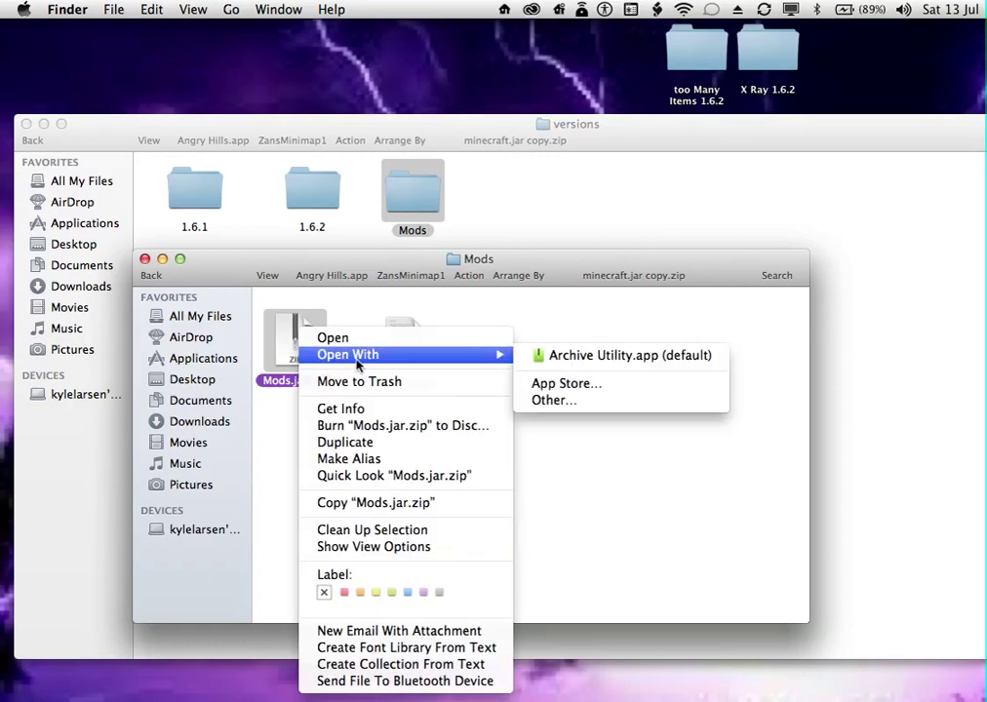
{"action": "left_click", "coordinate": [606, 356]}
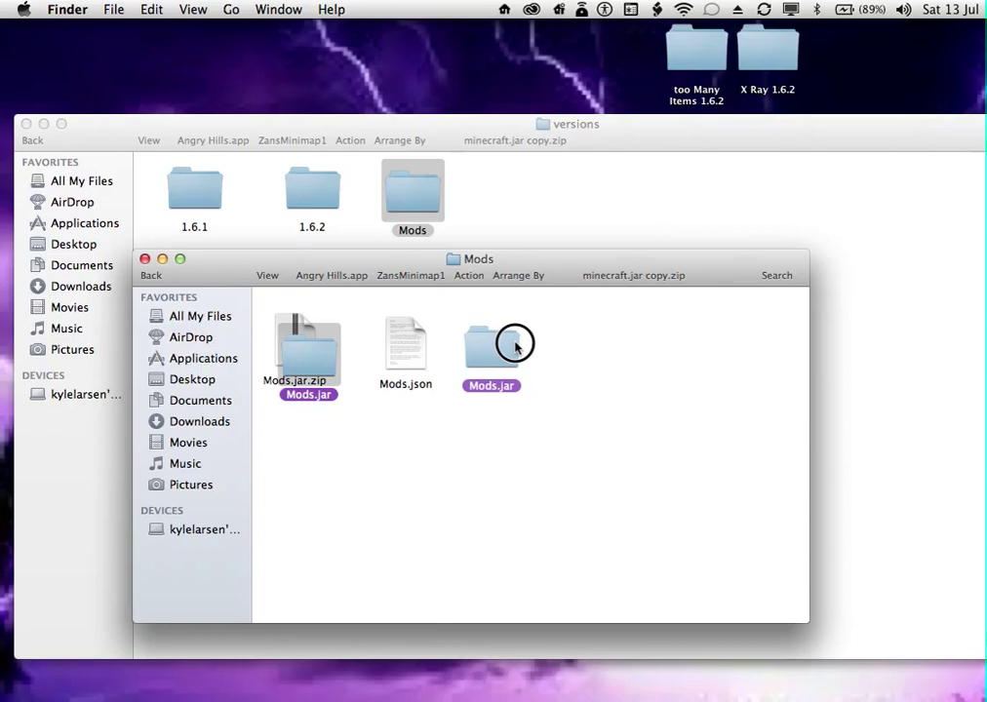
Move Mods.jar.zip to the Trash and put the extracted Mods.jar folder in its place.
{"action": "right_click", "coordinate": [288, 361]}
{"action": "left_click", "coordinate": [330, 381]}
{"action": "key", "text": "super+a"}
{"action": "left_click", "coordinate": [367, 365]}
{"action": "left_click_drag", "start_coordinate": [488, 361], "coordinate": [322, 363]}
{"action": "left_click", "coordinate": [317, 421]}
Open the extracted Mods.jar folder and move its META-INF folder to the Trash.
{"action": "left_click", "coordinate": [317, 338]}
{"action": "double_click", "coordinate": [316, 346]}
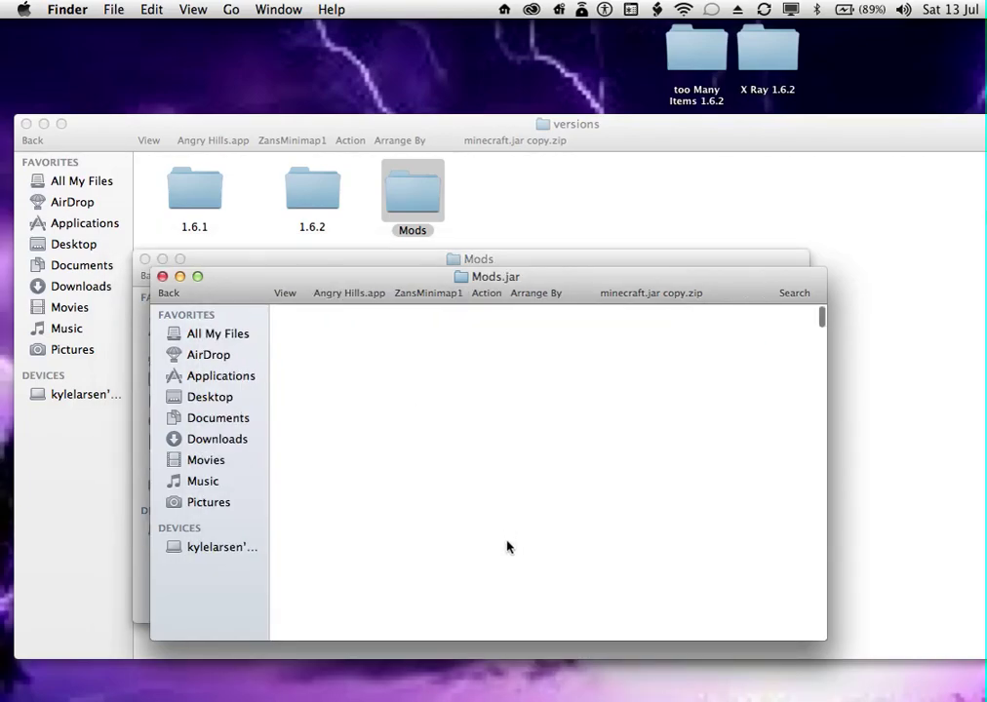
{"action": "key", "text": "m"}
{"action": "key", "text": "e"}
{"action": "right_click", "coordinate": [708, 577]}
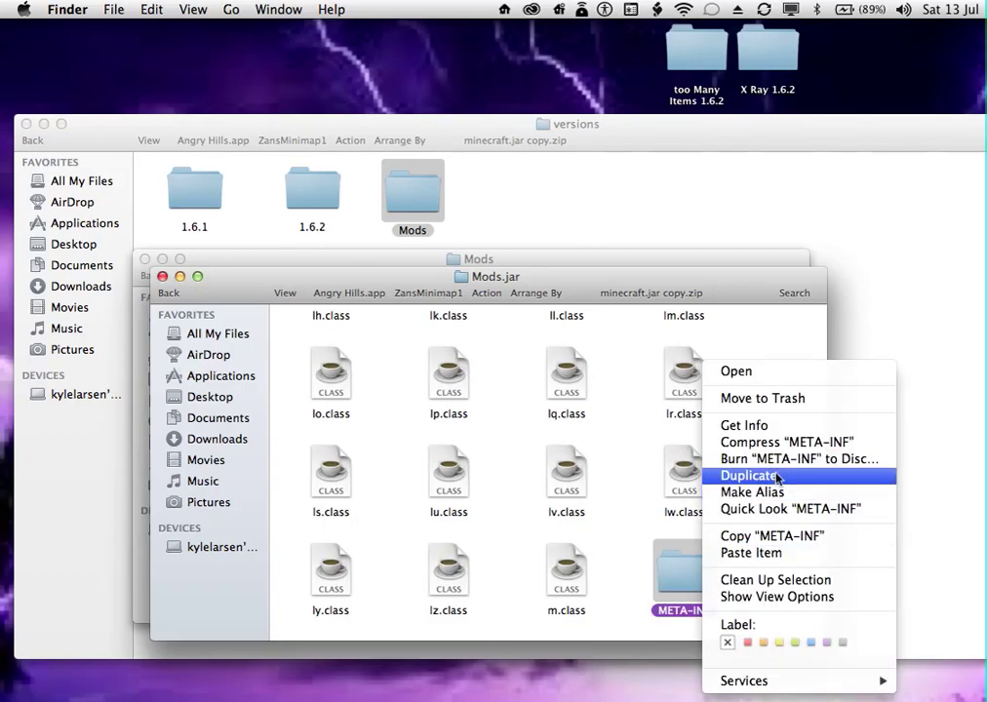
{"action": "left_click", "coordinate": [766, 400]}
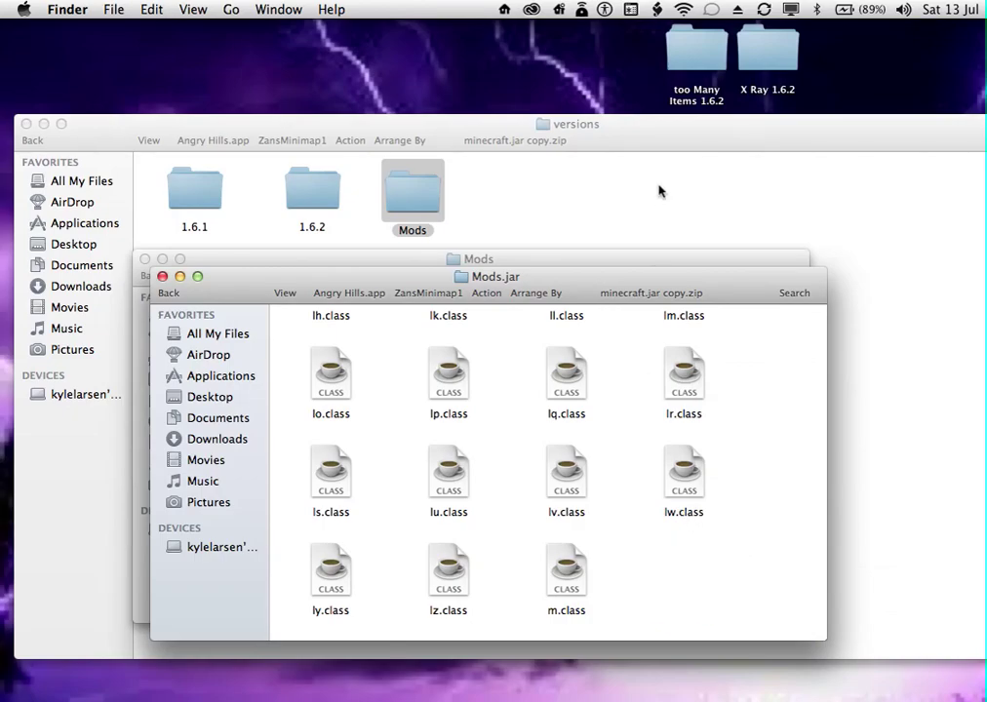
Copy all files from the too Many Items 1.6.2 folder into the Mods.jar folder, replacing the existing file.
{"action": "double_click", "coordinate": [688, 58]}
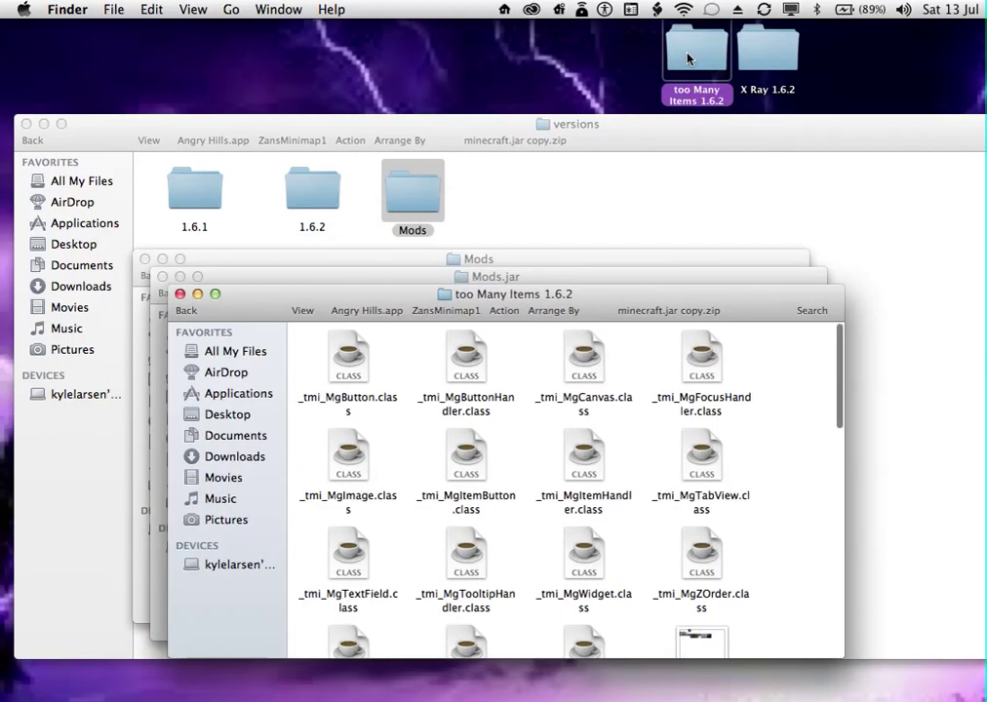
{"action": "scroll", "coordinate": [529, 371], "scroll_direction": "up", "scroll_amount": 3}
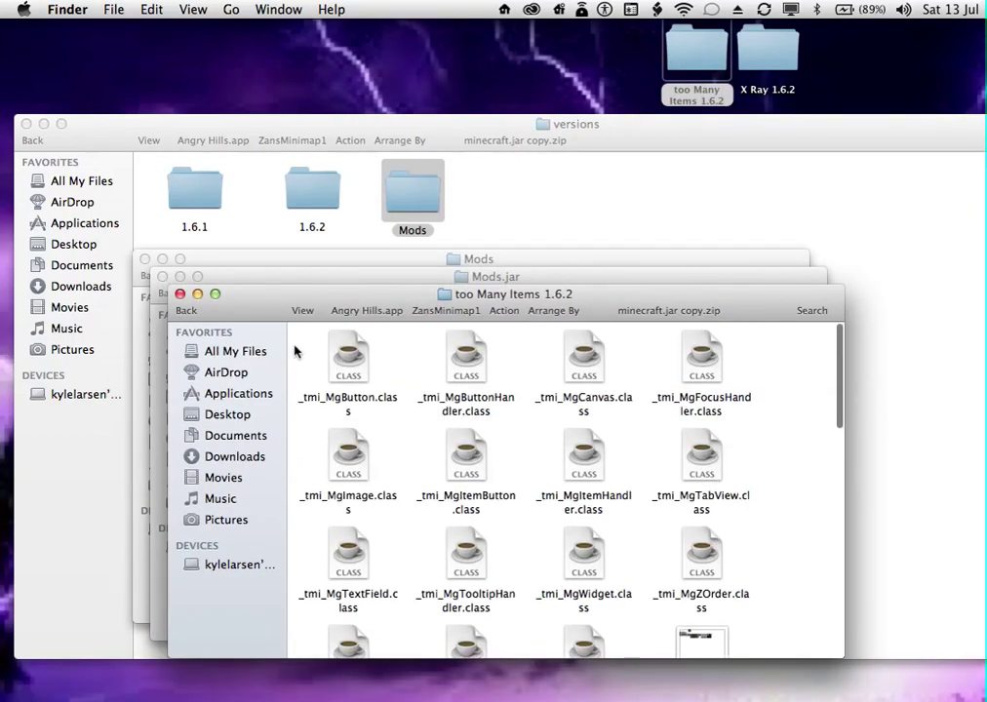
{"action": "left_click", "coordinate": [290, 347]}
{"action": "left_click_drag", "start_coordinate": [313, 349], "coordinate": [973, 695]}
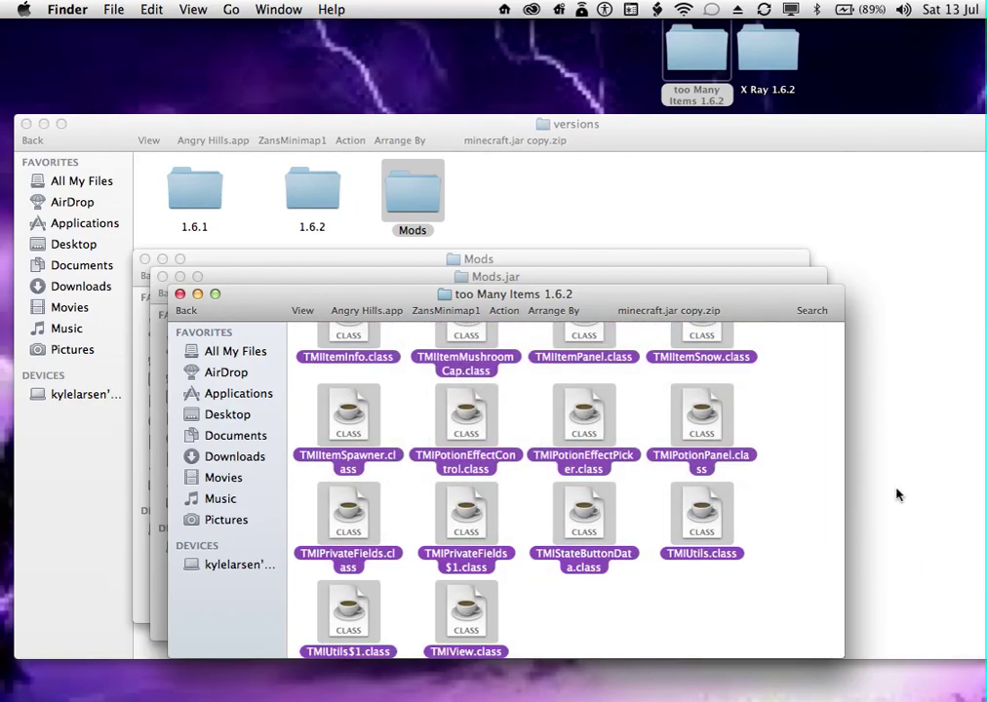
{"action": "right_click", "coordinate": [701, 508]}
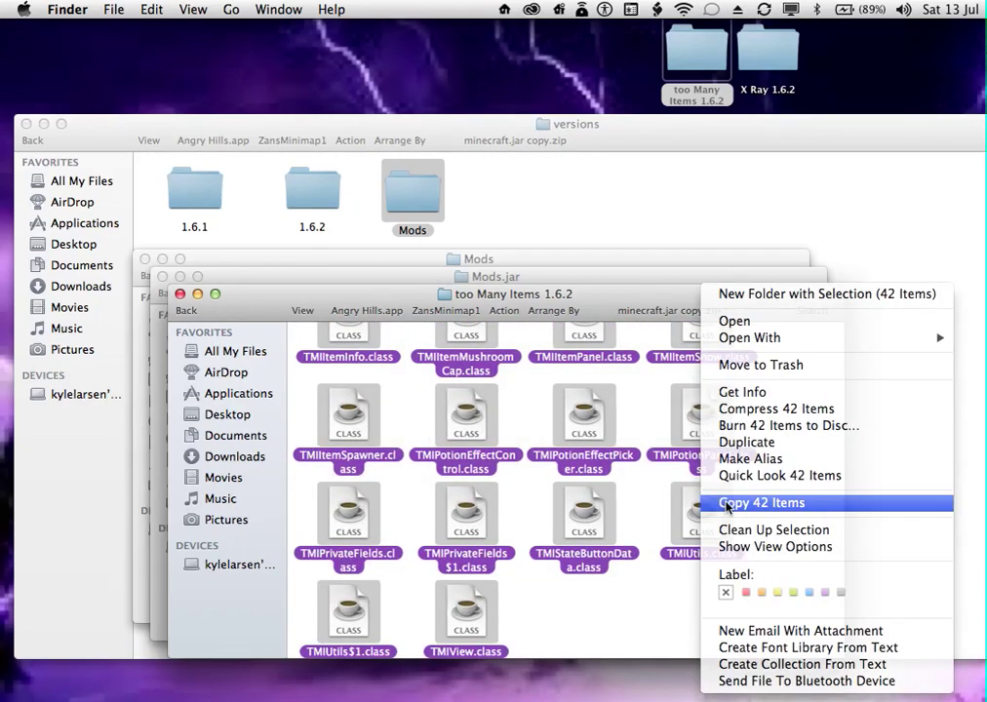
{"action": "left_click", "coordinate": [727, 503]}
{"action": "left_click", "coordinate": [180, 294]}
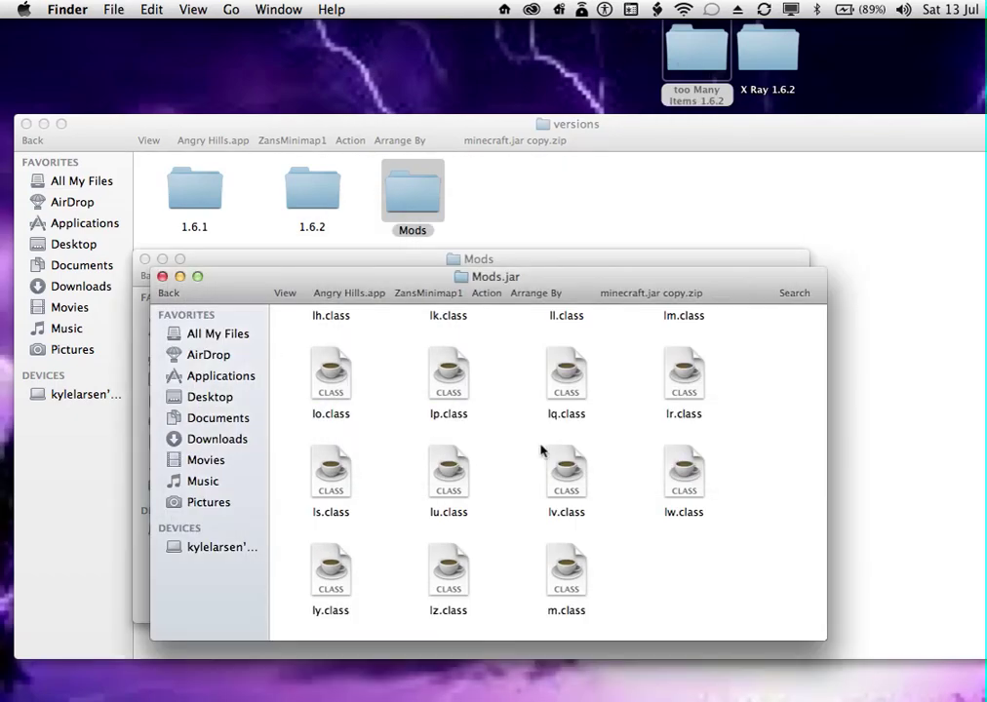
{"action": "right_click", "coordinate": [645, 553]}
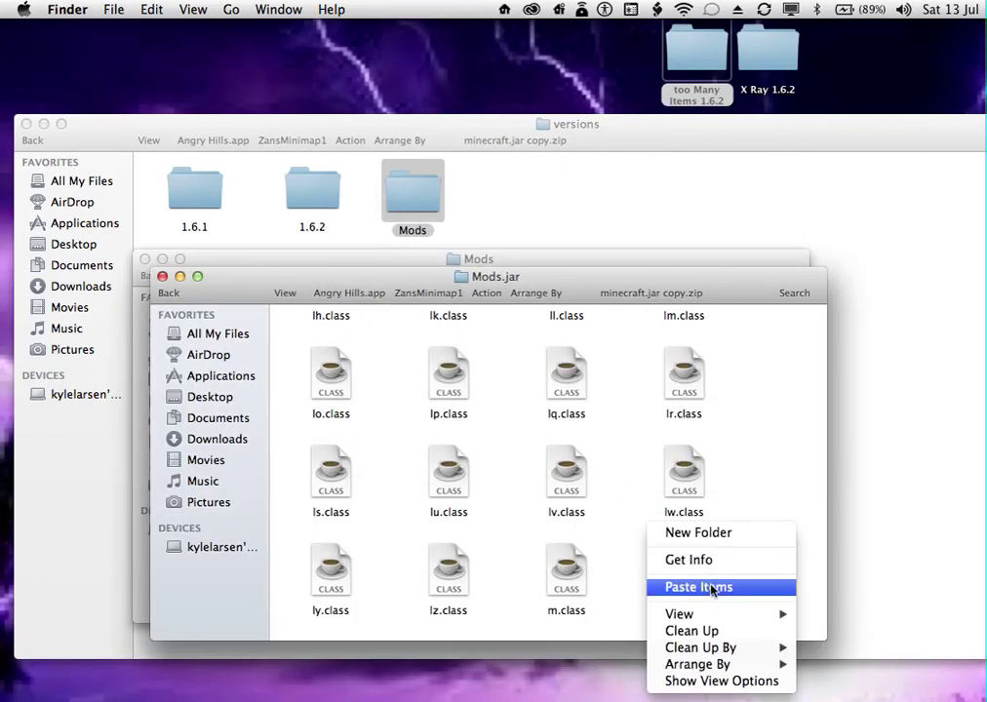
{"action": "left_click", "coordinate": [710, 589]}
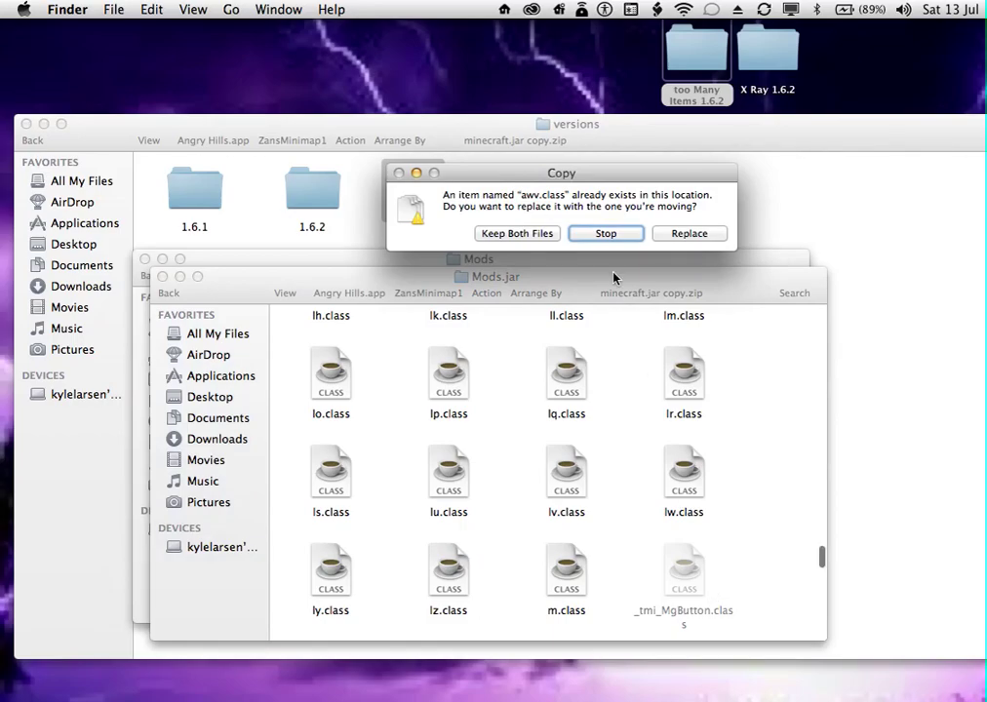
{"action": "left_click", "coordinate": [708, 238]}
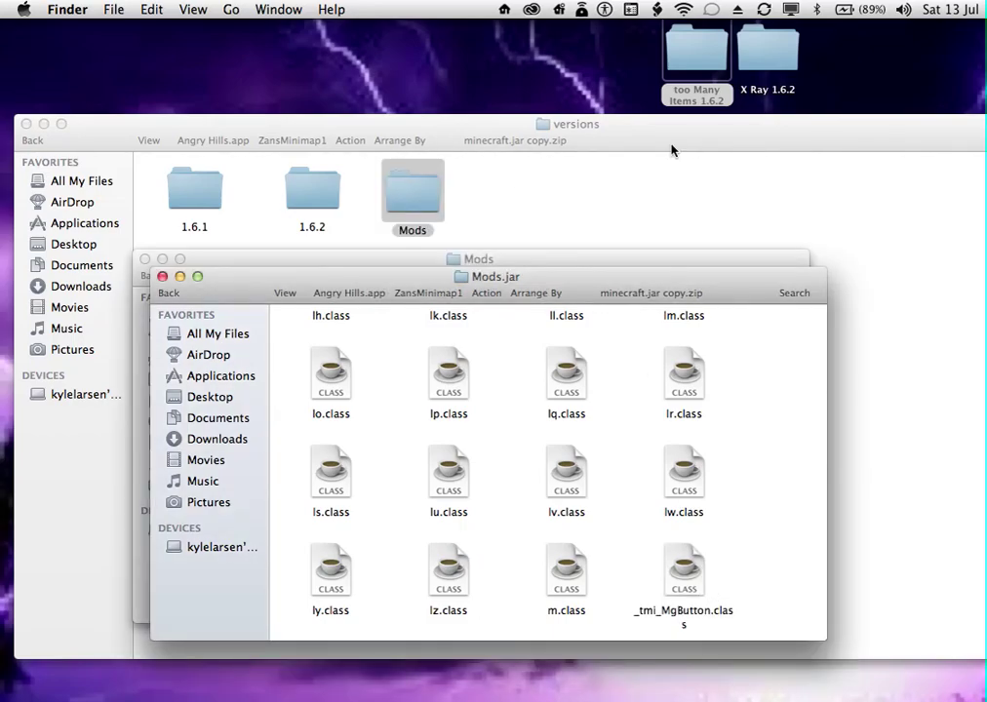
Copy all items from the X Ray 1.6.2 folder into the Mods.jar folder, replacing the existing files.
{"action": "double_click", "coordinate": [783, 68]}
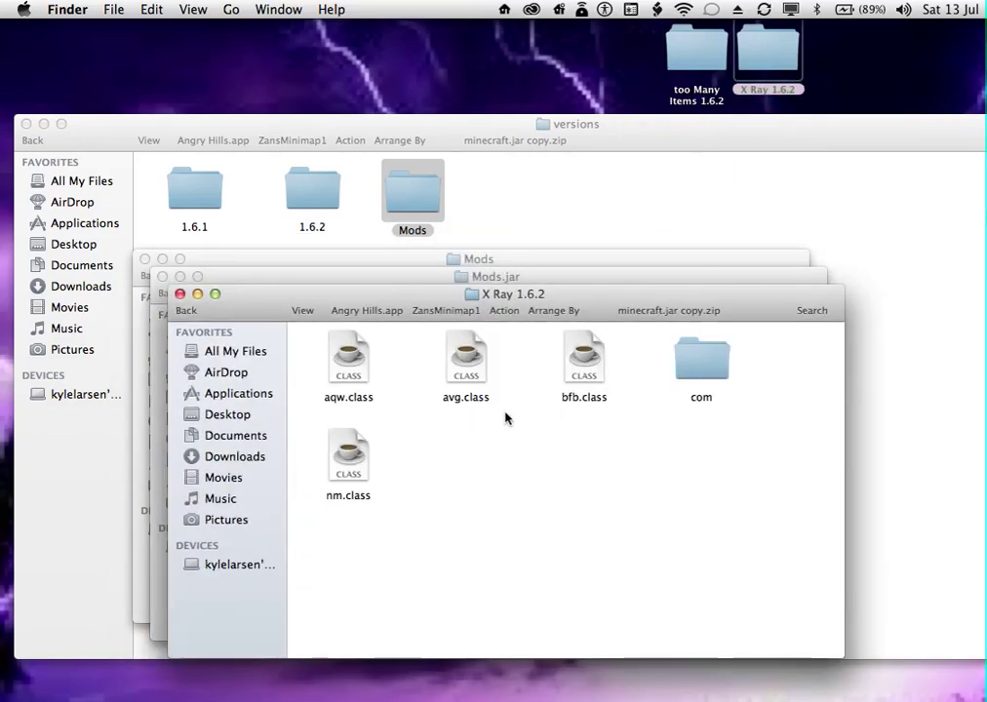
{"action": "left_click_drag", "start_coordinate": [712, 568], "coordinate": [327, 351]}
{"action": "right_click", "coordinate": [352, 368]}
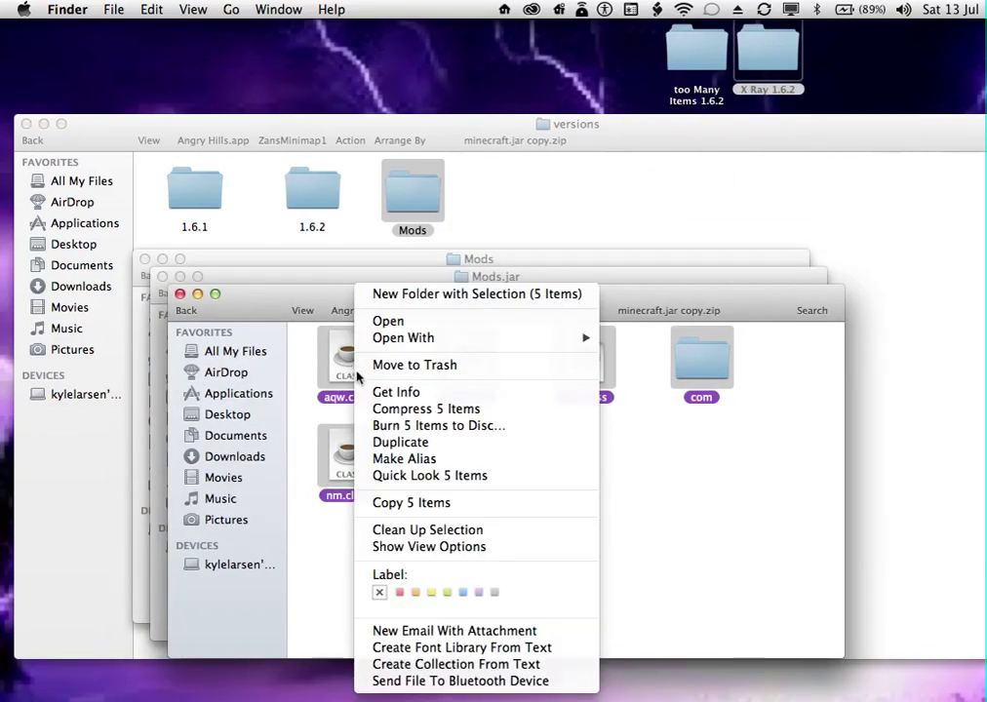
{"action": "left_click", "coordinate": [423, 504]}
{"action": "left_click", "coordinate": [179, 294]}
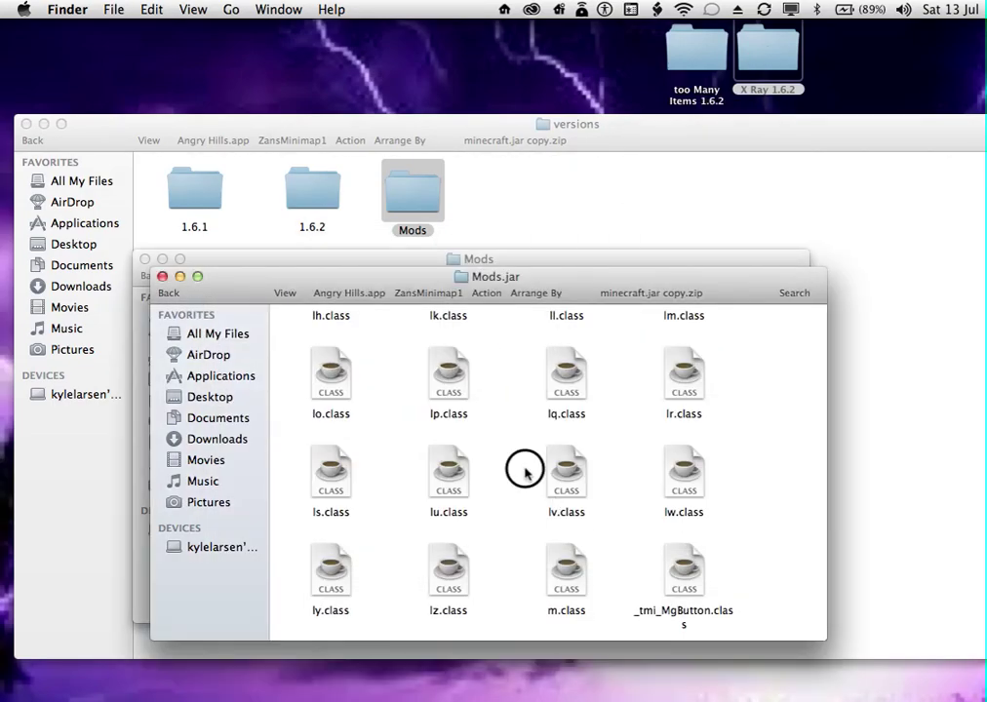
{"action": "right_click", "coordinate": [525, 472]}
{"action": "left_click", "coordinate": [556, 529]}
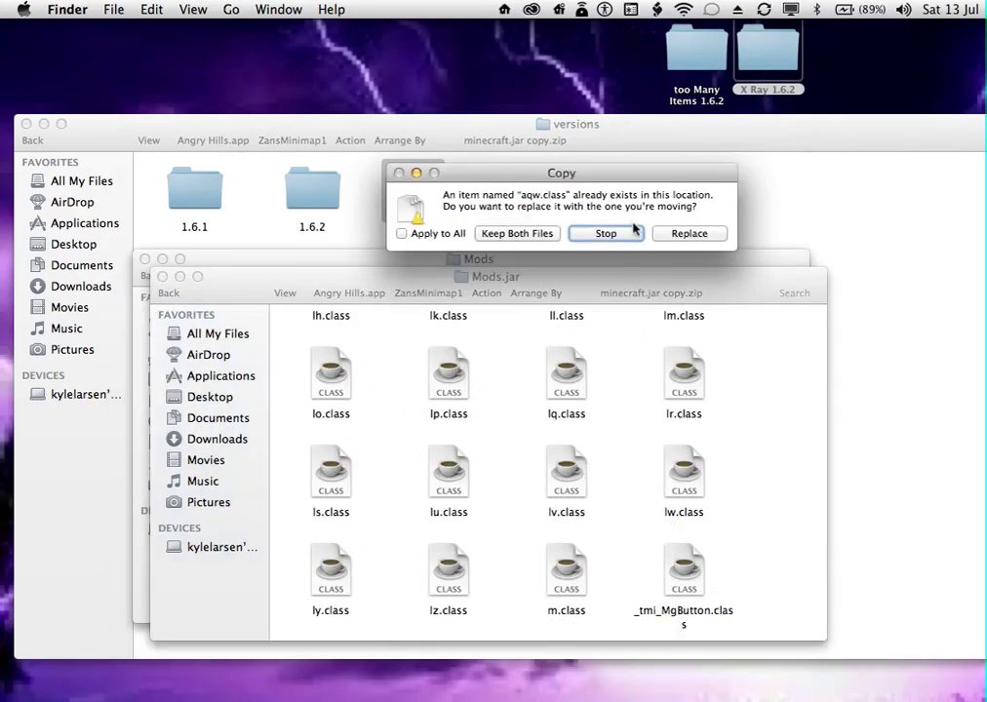
{"action": "left_click", "coordinate": [663, 233]}
{"action": "left_click", "coordinate": [667, 233]}
{"action": "left_click", "coordinate": [670, 234]}
{"action": "left_click", "coordinate": [670, 234]}
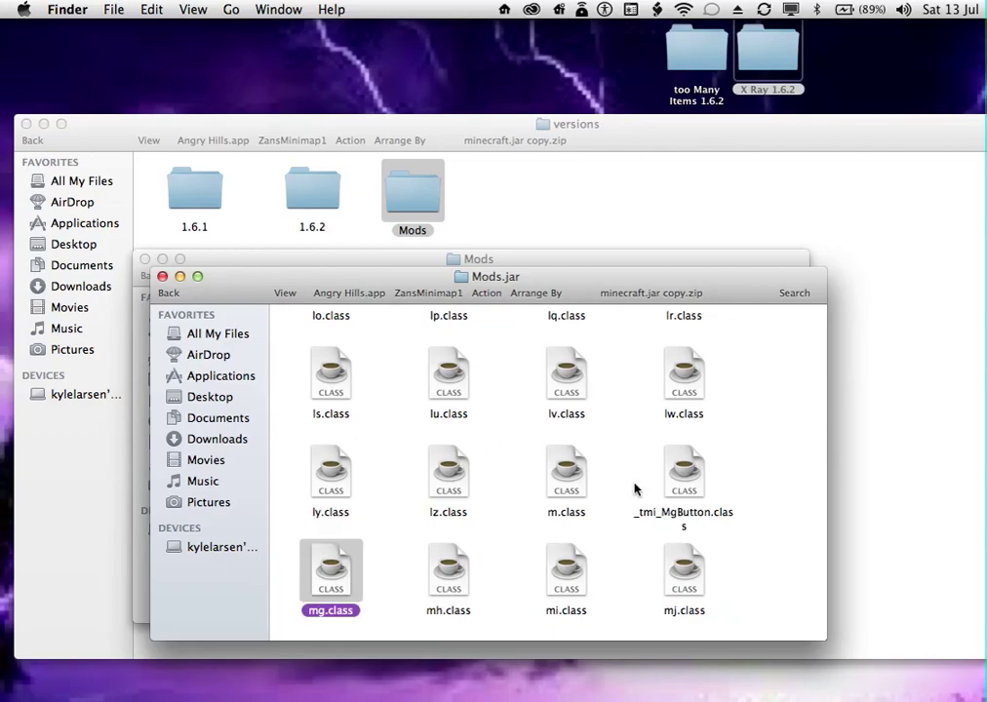
Select every item in the Mods.jar folder and compress them all into one zip archive.
{"action": "left_click", "coordinate": [716, 548]}
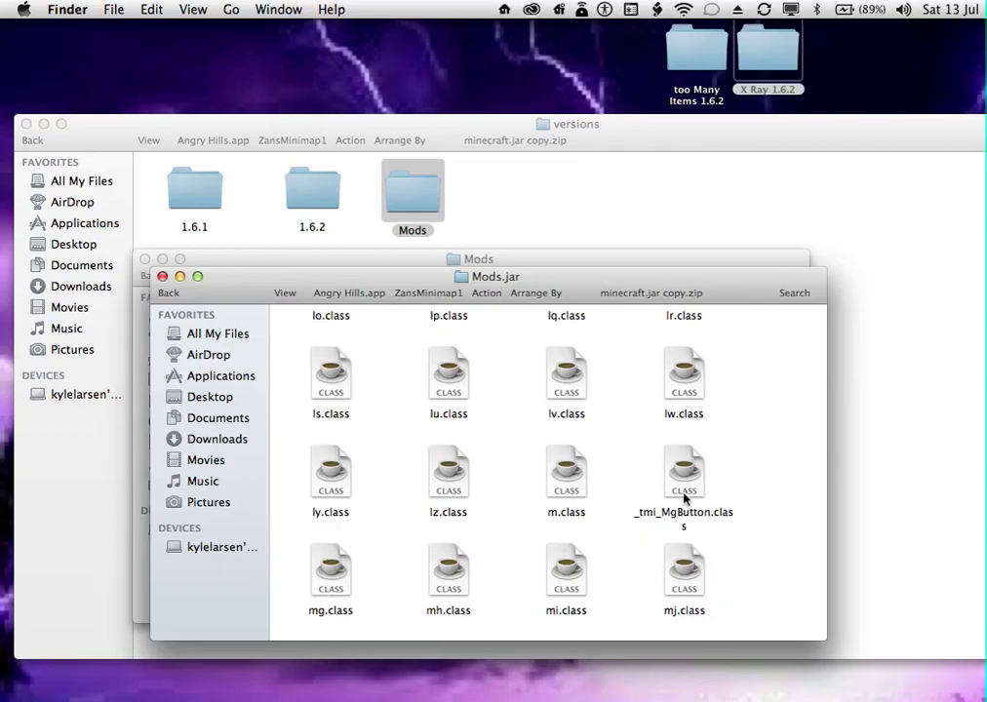
{"action": "scroll", "coordinate": [682, 498], "scroll_direction": "down", "scroll_amount": 20}
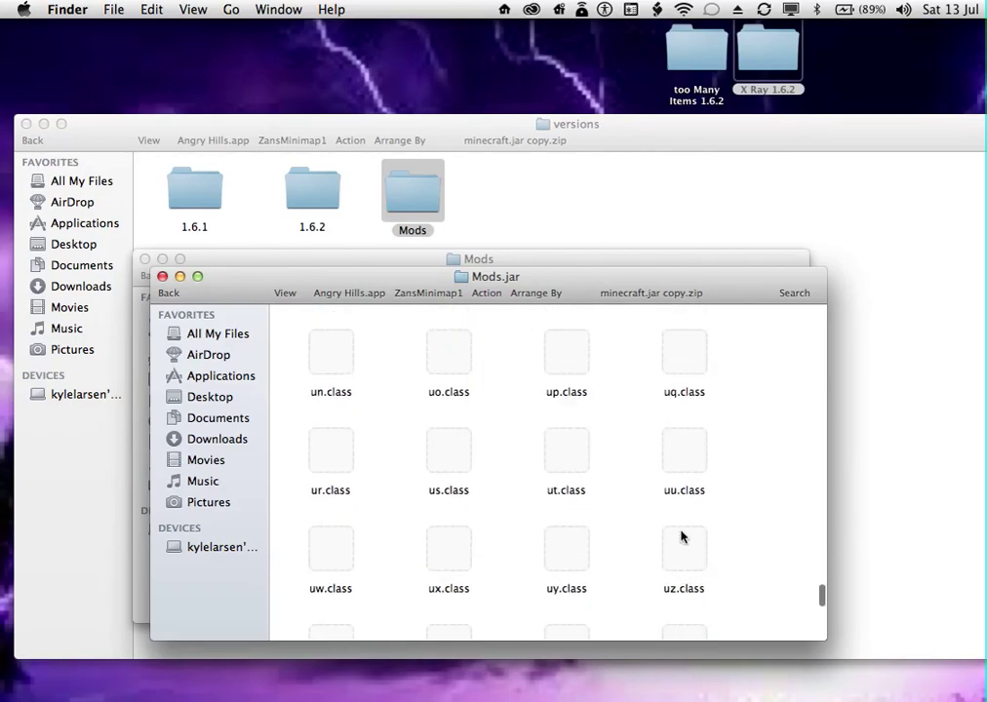
{"action": "scroll", "coordinate": [680, 537], "scroll_direction": "down", "scroll_amount": 20}
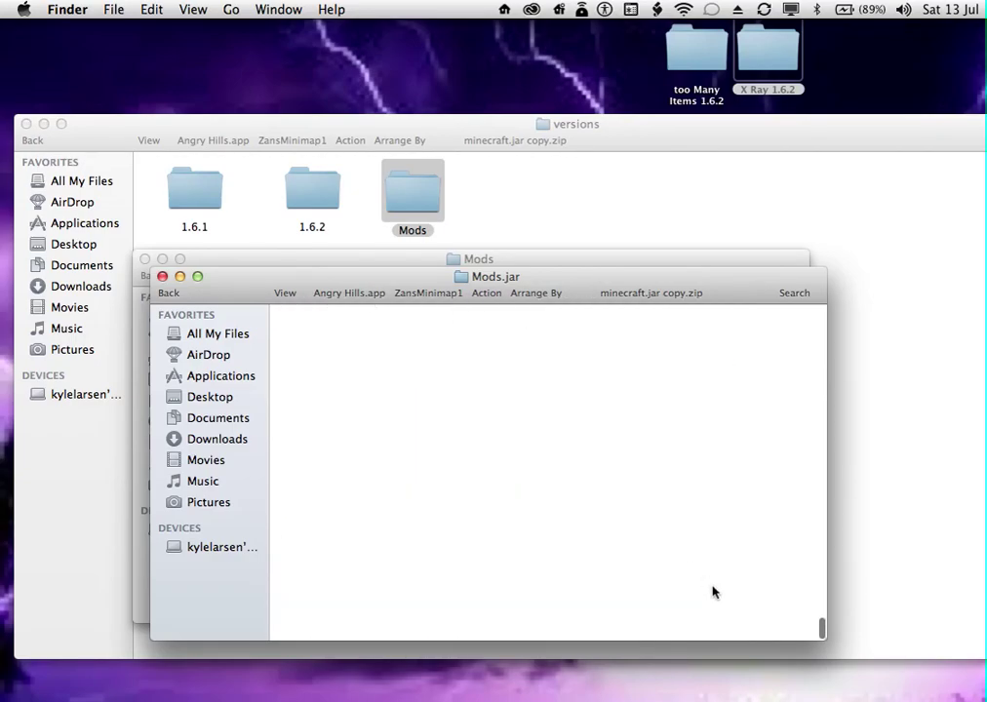
{"action": "left_click_drag", "start_coordinate": [808, 631], "coordinate": [302, 324]}
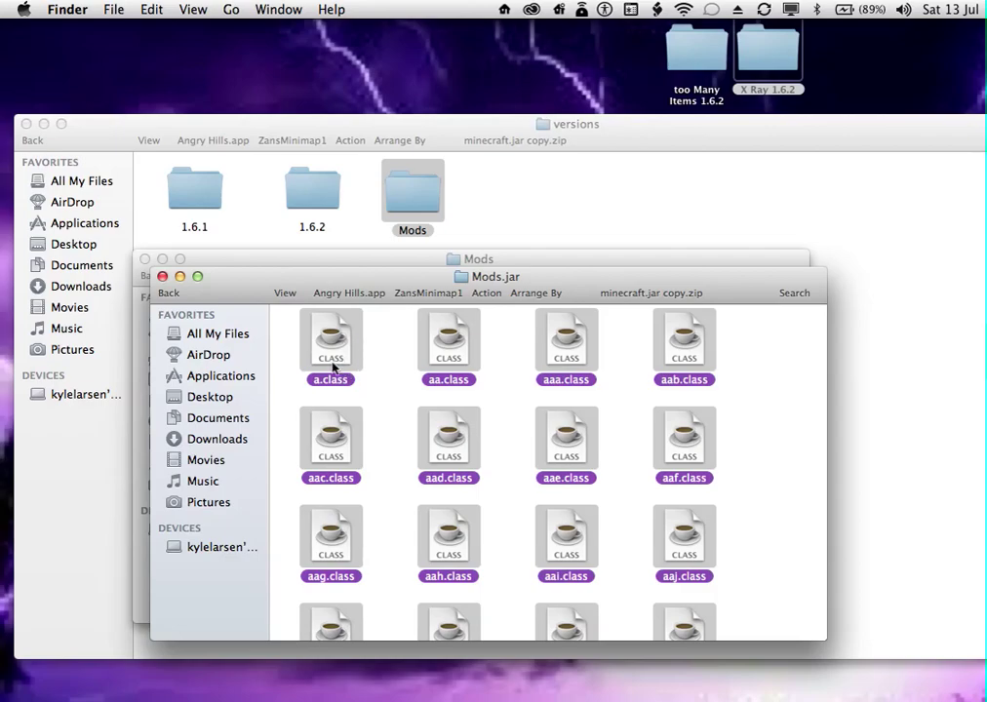
{"action": "right_click", "coordinate": [333, 364]}
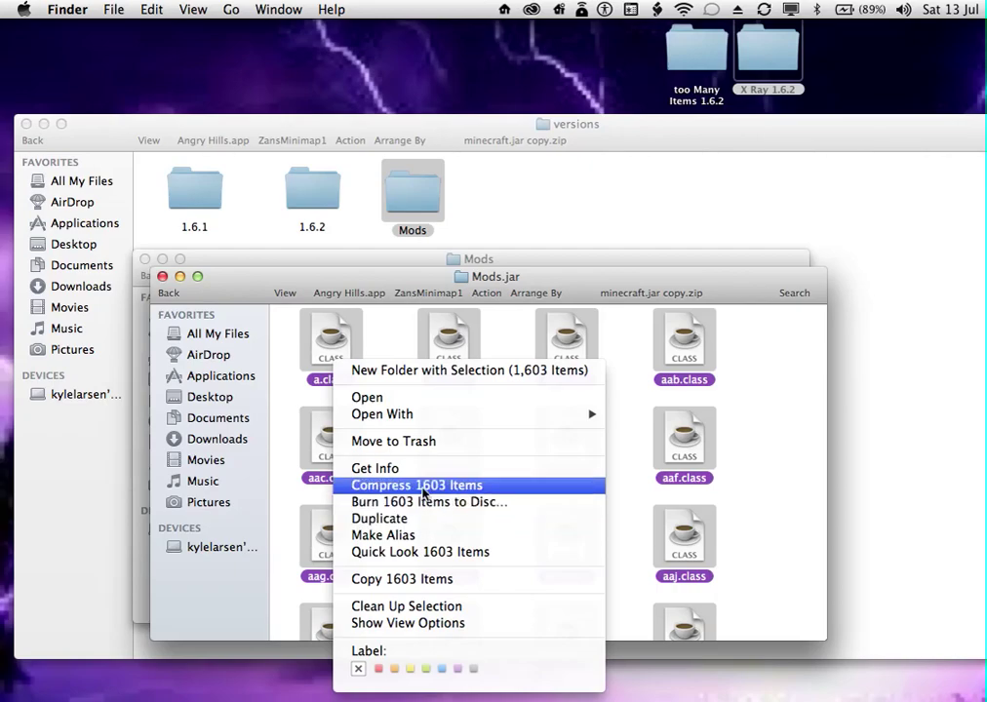
{"action": "left_click", "coordinate": [492, 488]}
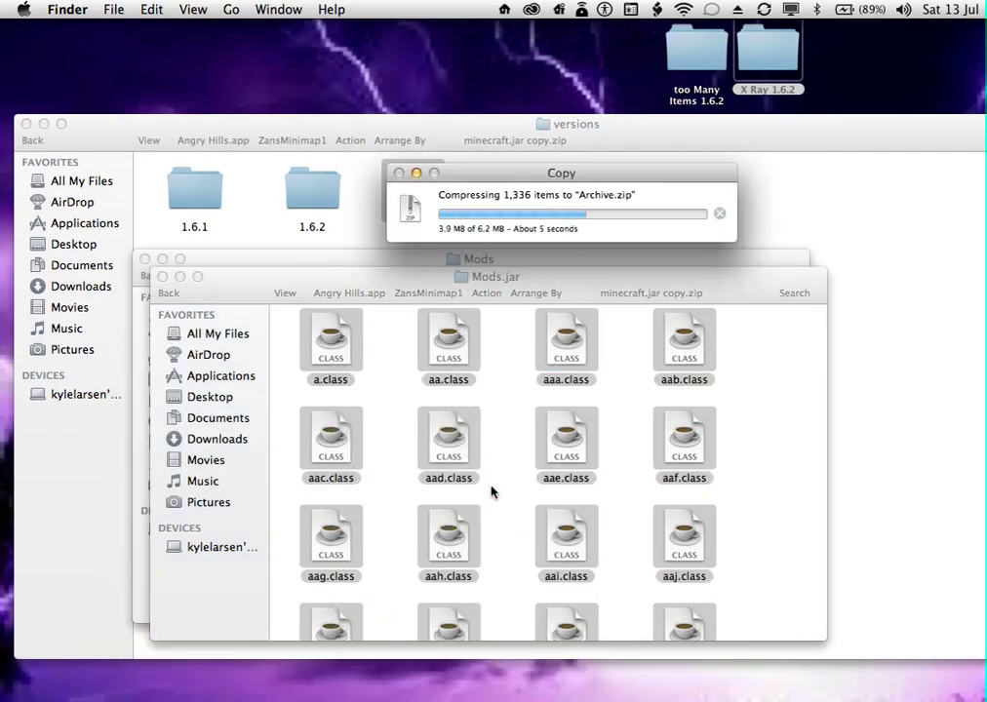
Locate Archive.zip in the Mods.jar folder, move it to the desktop, and close the Mods.jar and versions windows.
{"action": "scroll", "coordinate": [509, 567], "scroll_direction": "down", "scroll_amount": 20}
{"action": "scroll", "coordinate": [510, 567], "scroll_direction": "down", "scroll_amount": 15}
{"action": "left_click", "coordinate": [749, 564]}
{"action": "type", "text": "ar"}
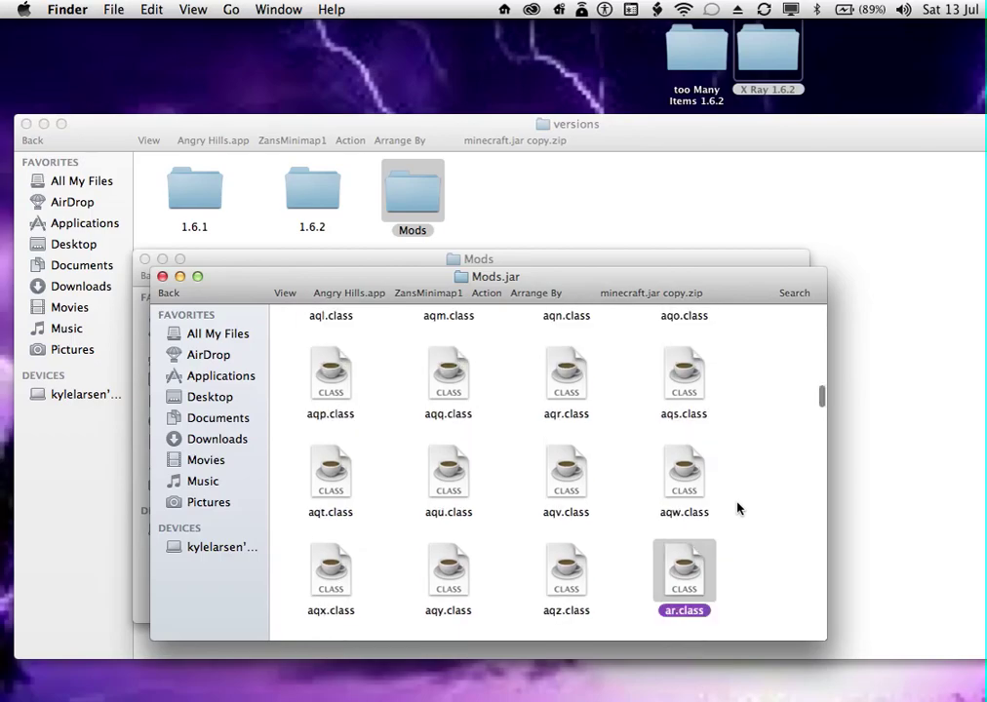
{"action": "type", "text": "ch"}
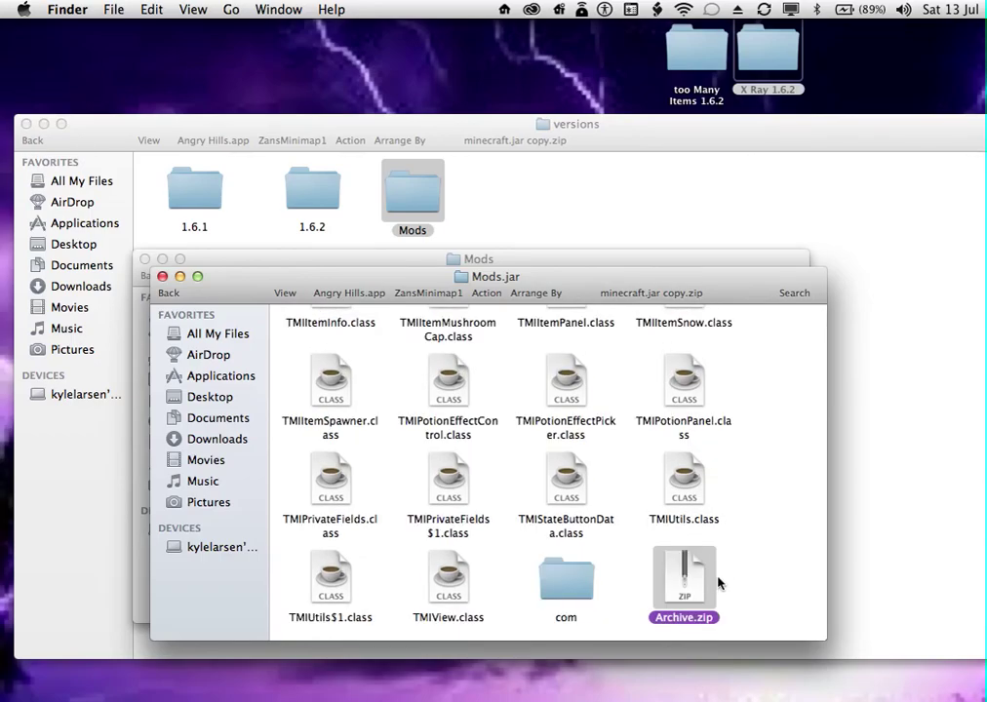
{"action": "left_click_drag", "start_coordinate": [703, 589], "coordinate": [478, 67]}
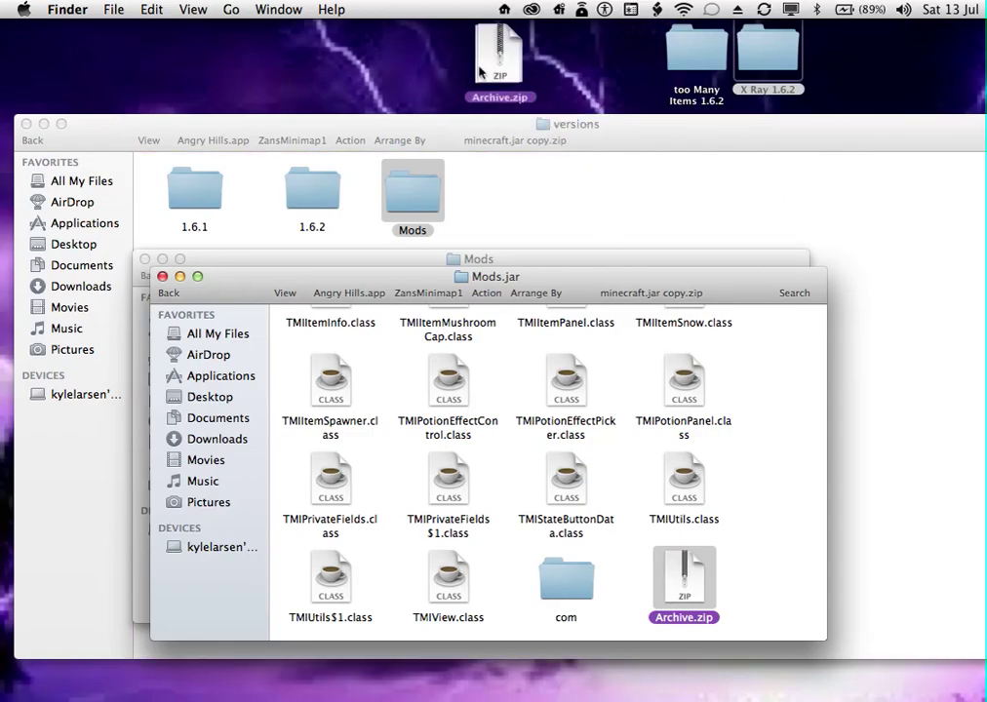
{"action": "left_click", "coordinate": [162, 278]}
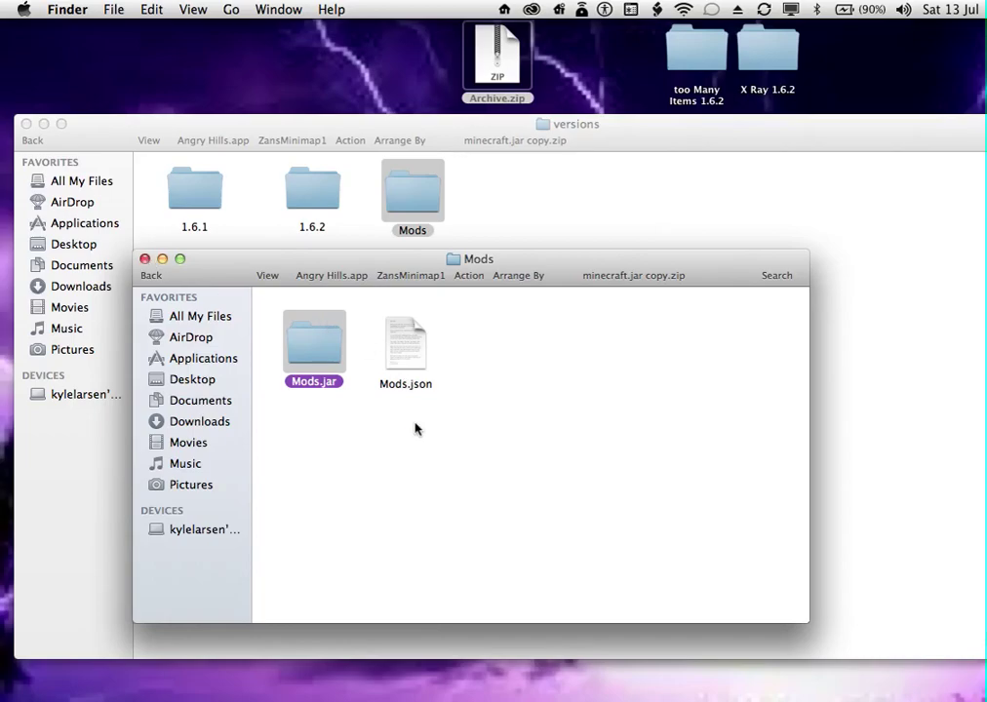
{"action": "left_click", "coordinate": [504, 203]}
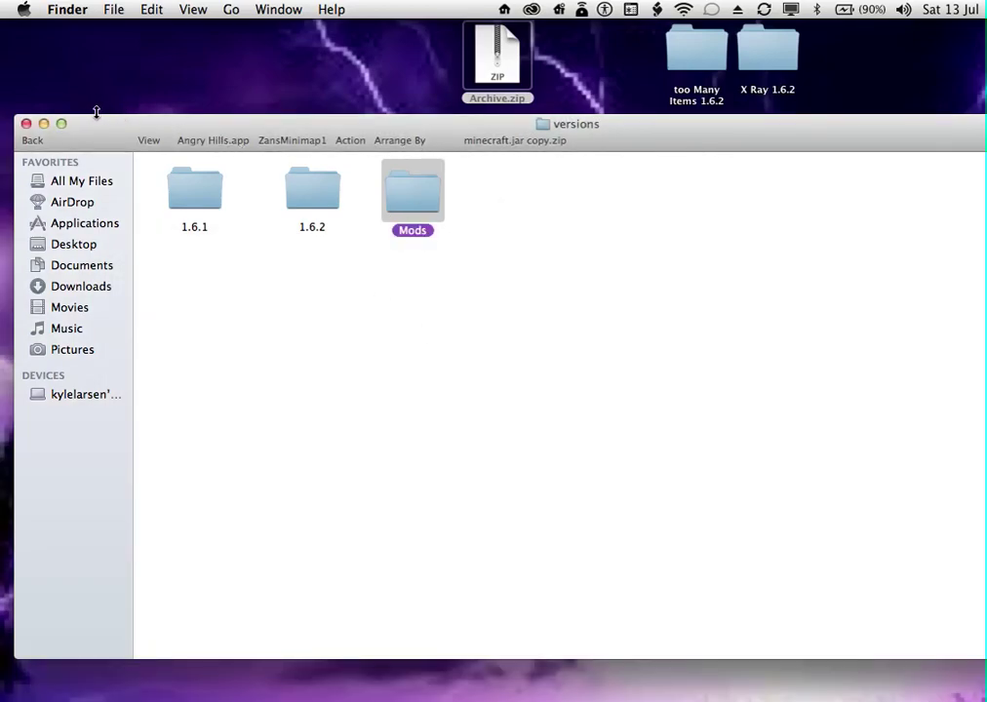
{"action": "left_click", "coordinate": [30, 123]}
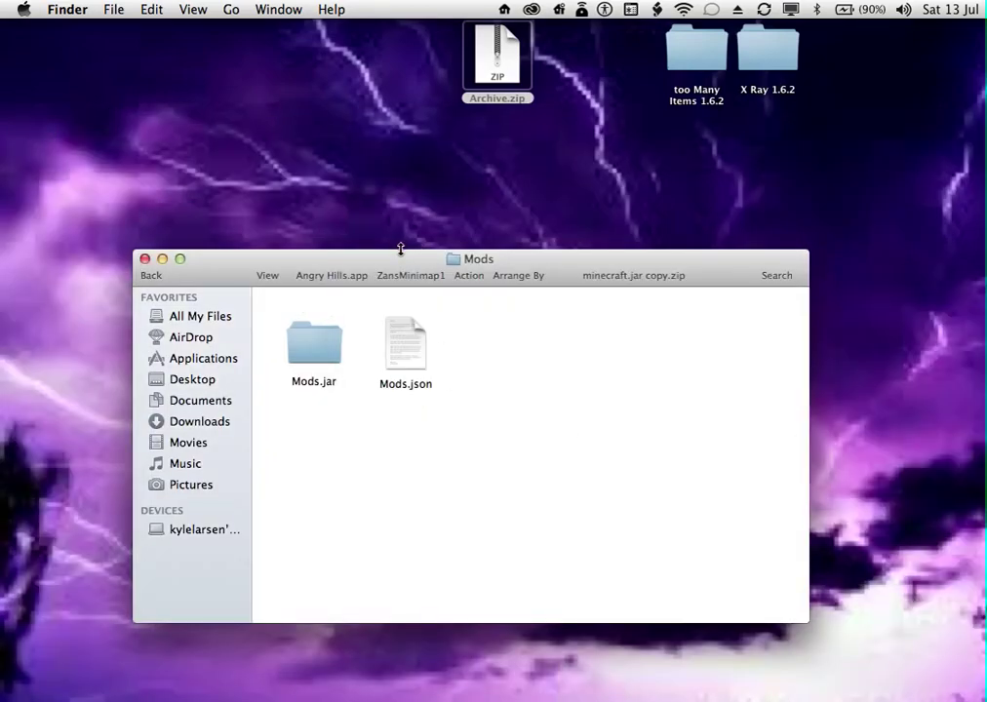
Move the Mods.jar folder to the Trash and put Archive.zip from the desktop into the Mods folder instead.
{"action": "left_click_drag", "start_coordinate": [400, 249], "coordinate": [431, 194]}
{"action": "left_click", "coordinate": [445, 280]}
{"action": "left_click", "coordinate": [396, 366]}
{"action": "left_click", "coordinate": [352, 292]}
{"action": "right_click", "coordinate": [356, 293]}
{"action": "left_click", "coordinate": [398, 329]}
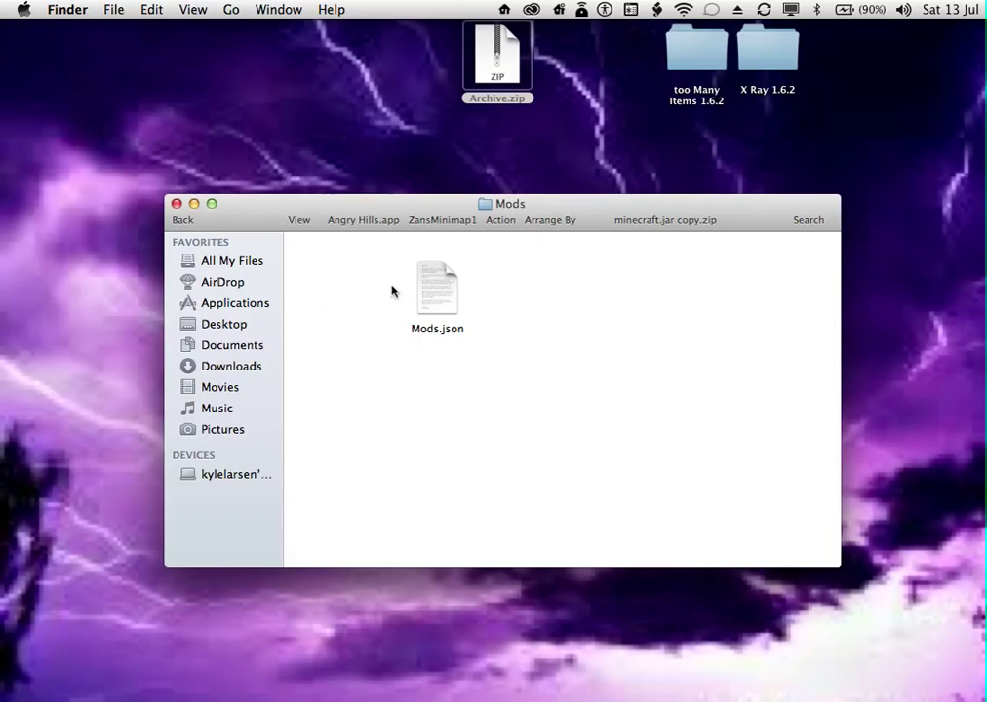
{"action": "left_click_drag", "start_coordinate": [496, 61], "coordinate": [351, 317]}
{"action": "left_click", "coordinate": [416, 420]}
Rename Archive.zip to Mods.jar, confirm the .jar extension, and close the Mods folder window.
{"action": "left_click", "coordinate": [366, 330]}
{"action": "key", "text": "Return"}
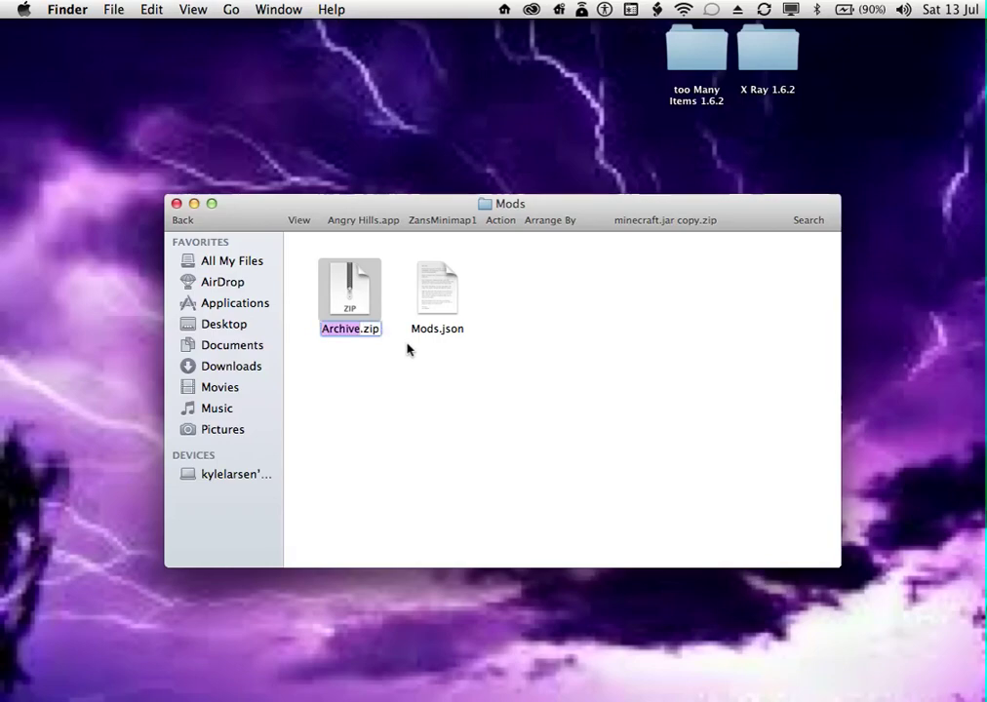
{"action": "key", "text": "BackSpace"}
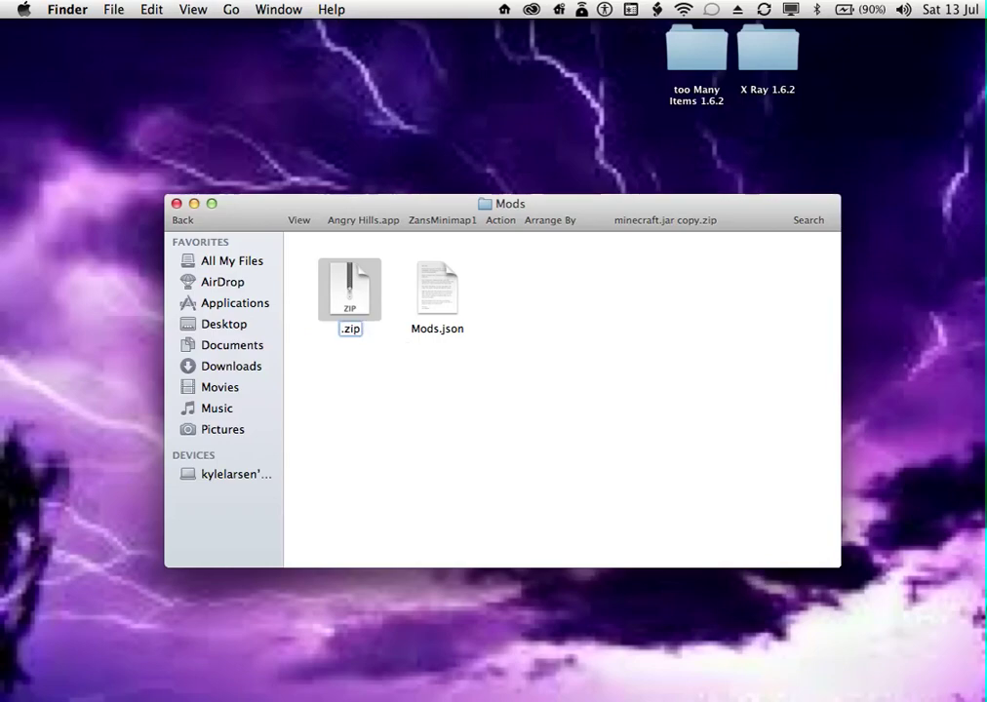
{"action": "type", "text": "Mods"}
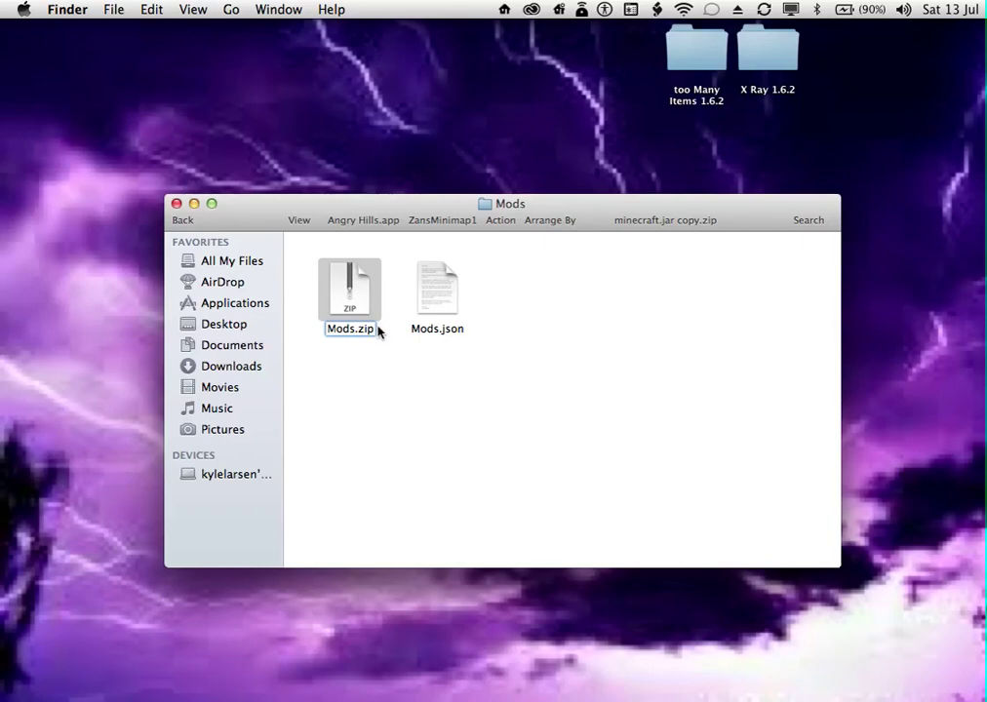
{"action": "left_click", "coordinate": [374, 331]}
{"action": "key", "text": "BackSpace"}
{"action": "key", "text": "BackSpace"}
{"action": "key", "text": "BackSpace"}
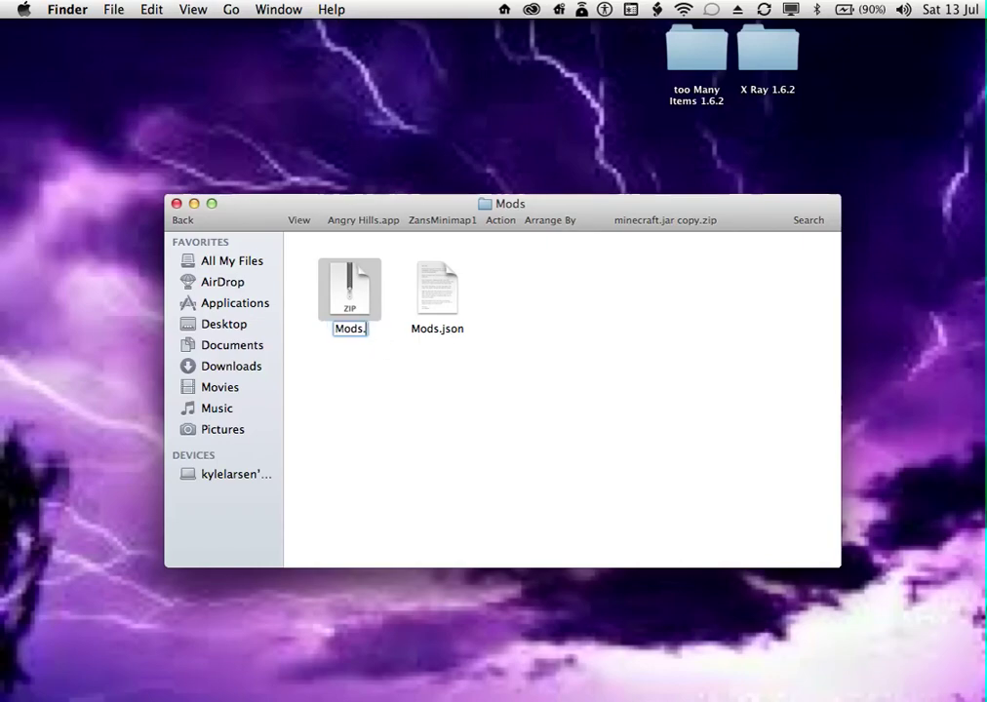
{"action": "type", "text": "jar"}
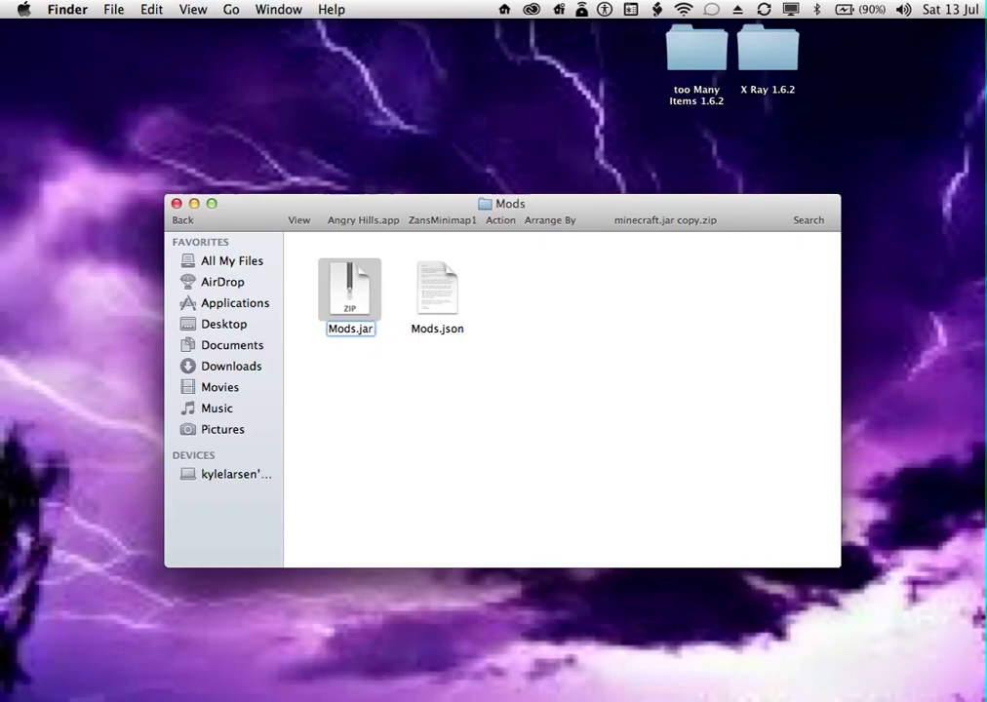
{"action": "key", "text": "Return"}
{"action": "left_click", "coordinate": [683, 271]}
{"action": "left_click", "coordinate": [457, 402]}
{"action": "left_click", "coordinate": [358, 308]}
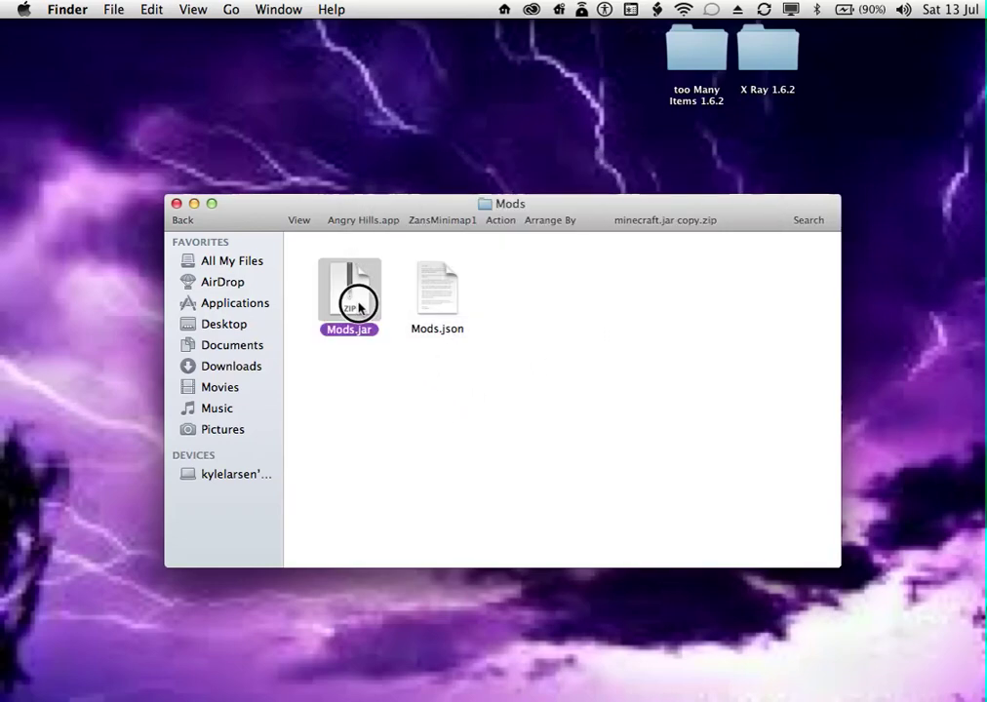
{"action": "left_click", "coordinate": [284, 252]}
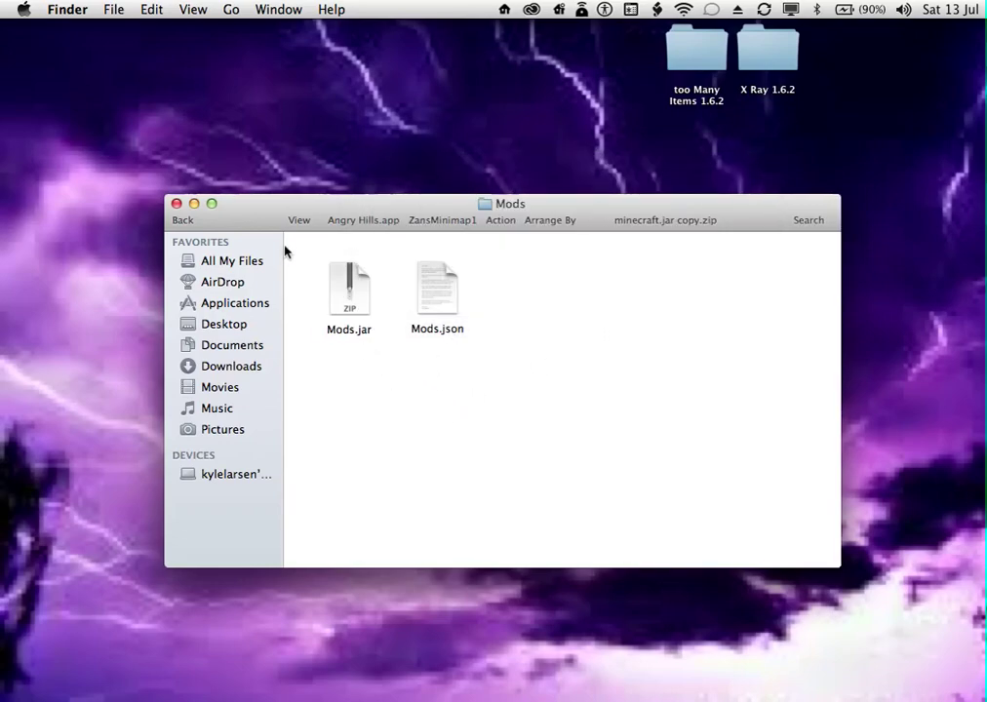
{"action": "left_click", "coordinate": [176, 205]}
Open the Minecraft disk image and place its desktop icon beside the X Ray 1.6.2 folder.
{"action": "mouse_move", "coordinate": [448, 671]}
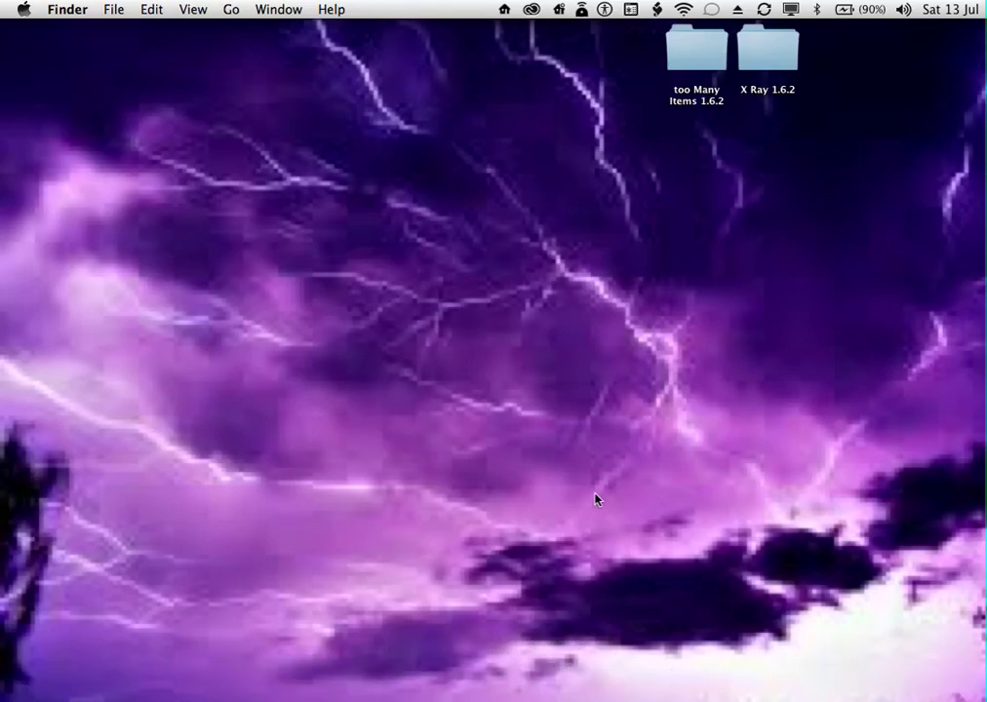
{"action": "double_click", "coordinate": [140, 115]}
{"action": "left_click", "coordinate": [101, 30]}
{"action": "left_click", "coordinate": [742, 305]}
{"action": "left_click_drag", "start_coordinate": [839, 177], "coordinate": [849, 80]}
{"action": "left_click", "coordinate": [768, 375]}
{"action": "mouse_move", "coordinate": [626, 683]}
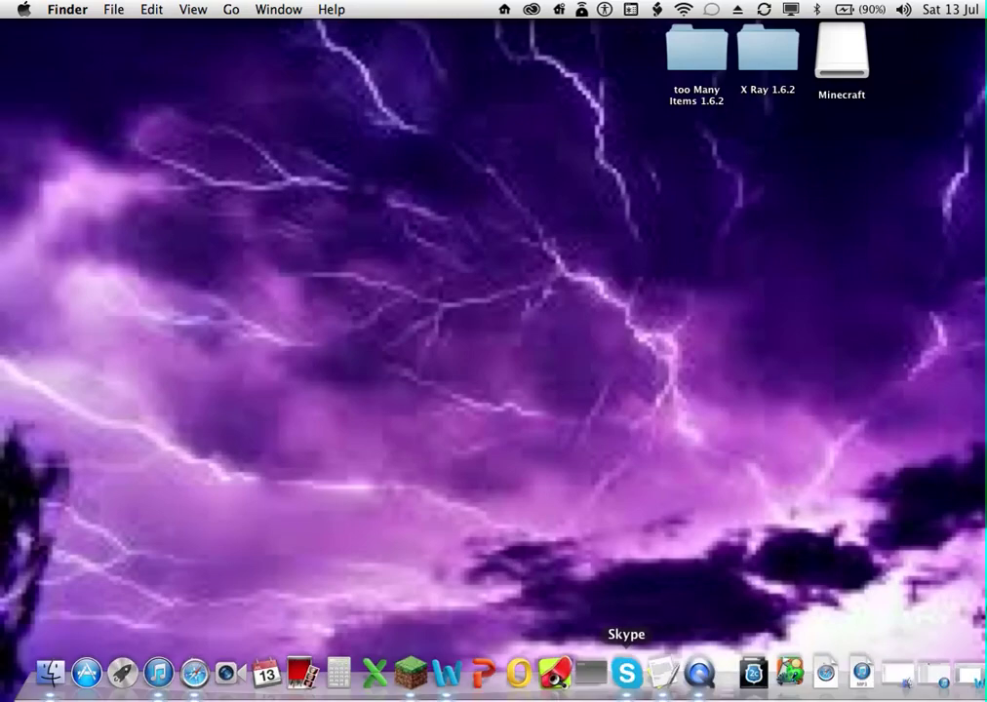
Open the Minecraft launcher, select the (Default) profile, and start a new profile named Modded Folder.
{"action": "left_click", "coordinate": [410, 673]}
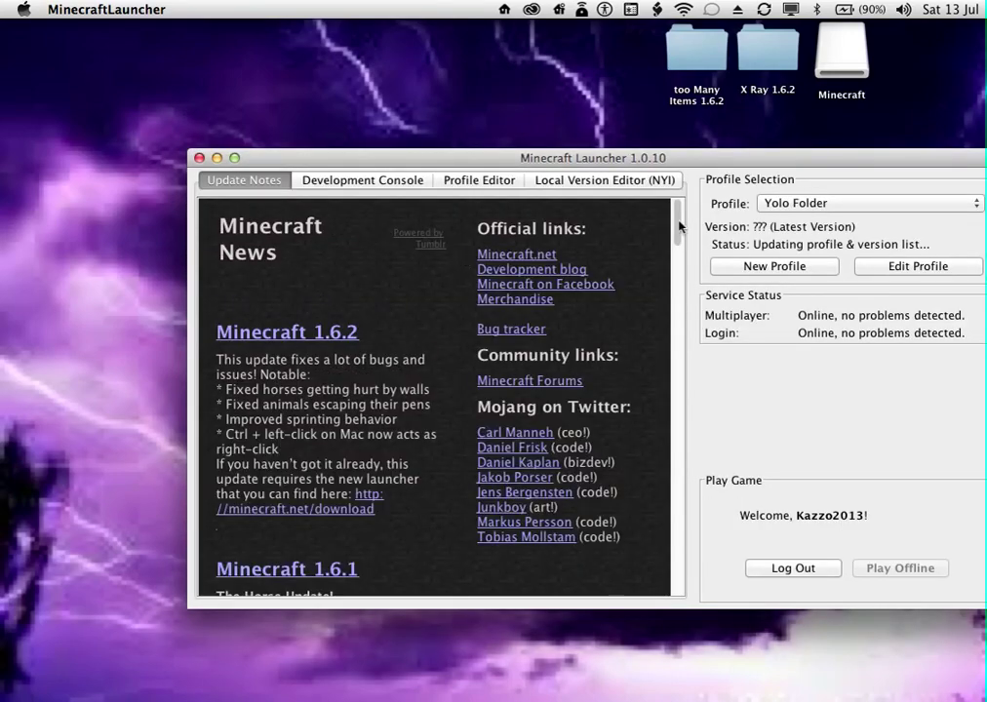
{"action": "left_click", "coordinate": [824, 204]}
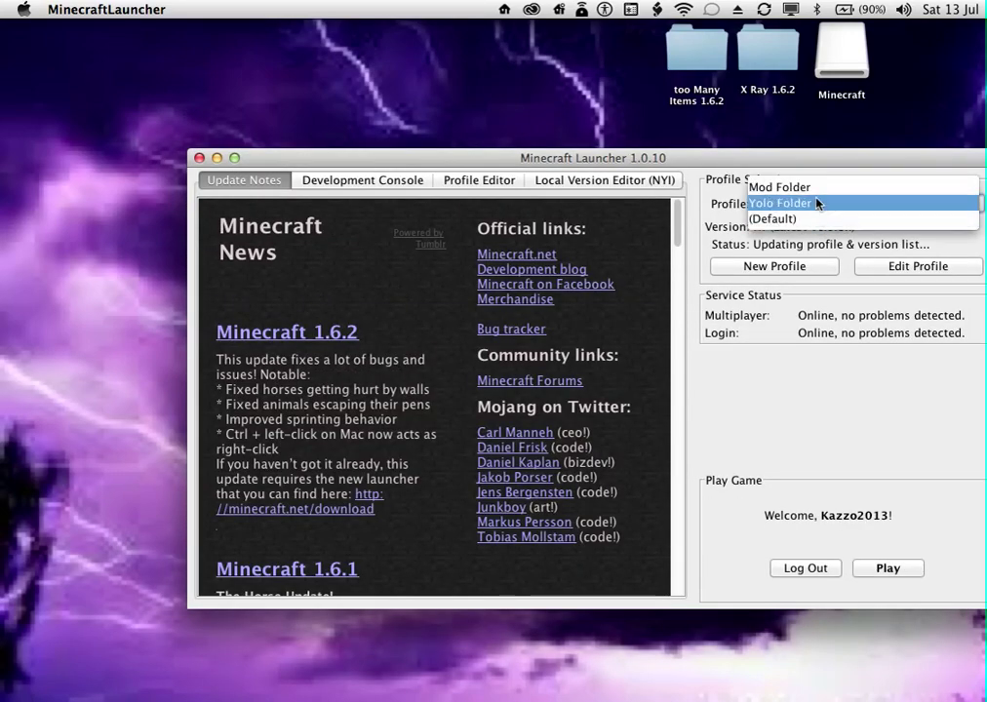
{"action": "left_click", "coordinate": [810, 220]}
{"action": "left_click", "coordinate": [806, 266]}
{"action": "type", "text": "V"}
{"action": "key", "text": "BackSpace"}
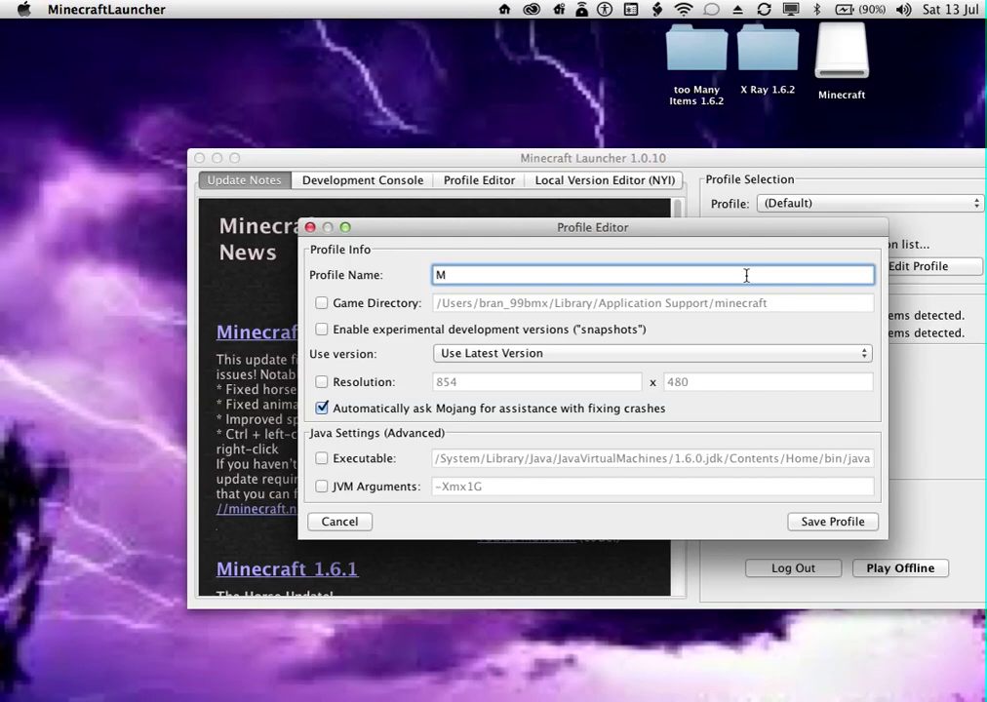
{"action": "type", "text": "Modded Folder"}
Set the new profile to use version release Mods and save it.
{"action": "left_click", "coordinate": [514, 354]}
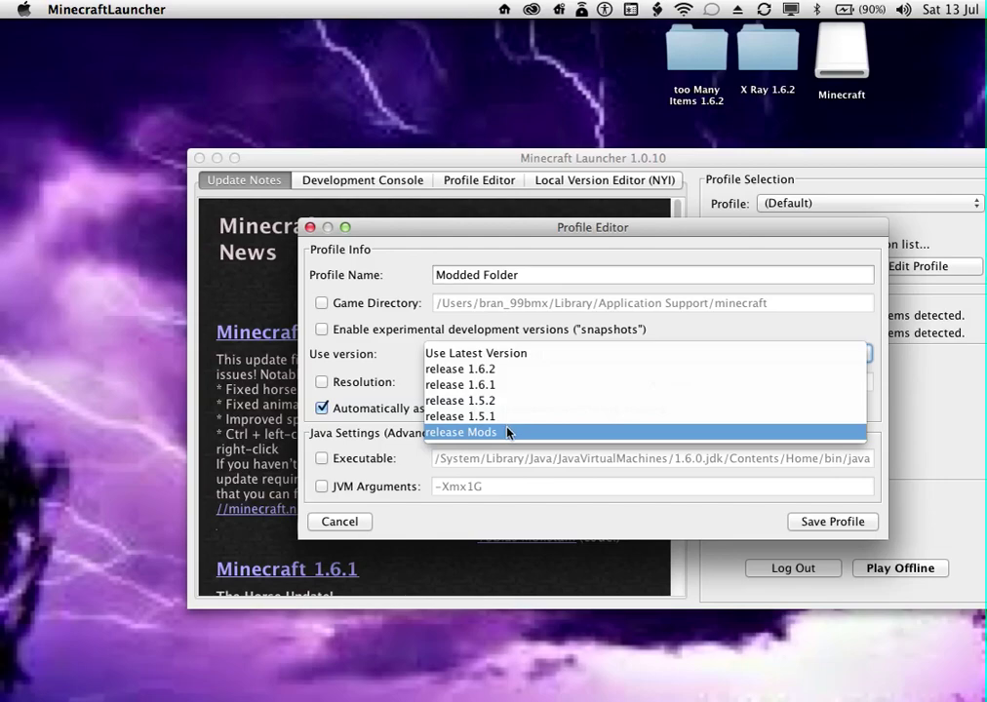
{"action": "left_click", "coordinate": [507, 435]}
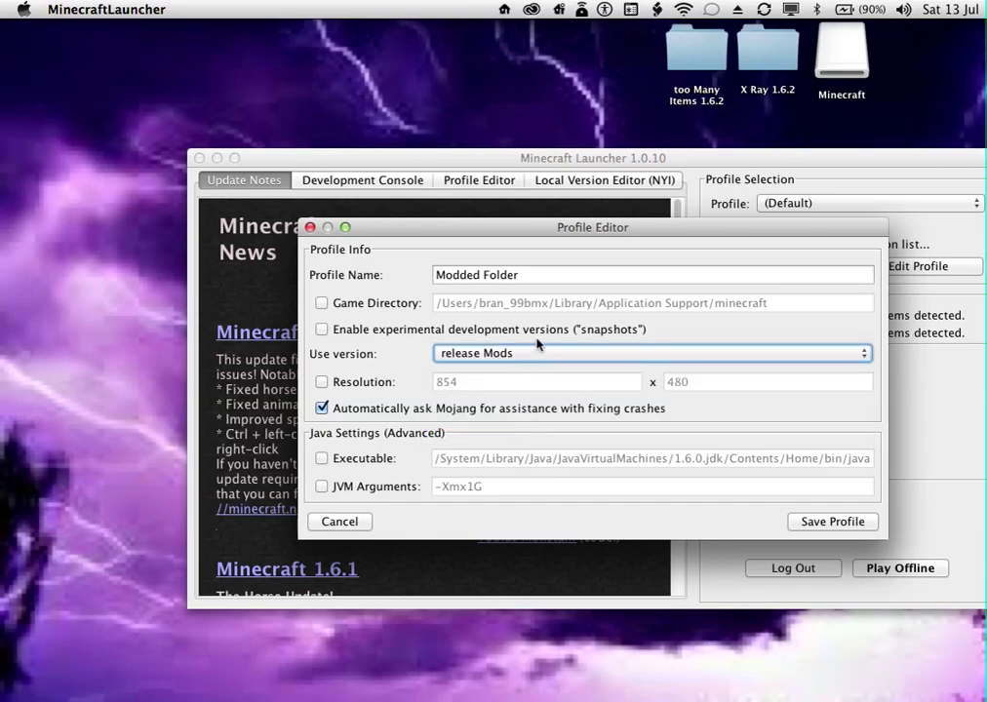
{"action": "left_click", "coordinate": [834, 523]}
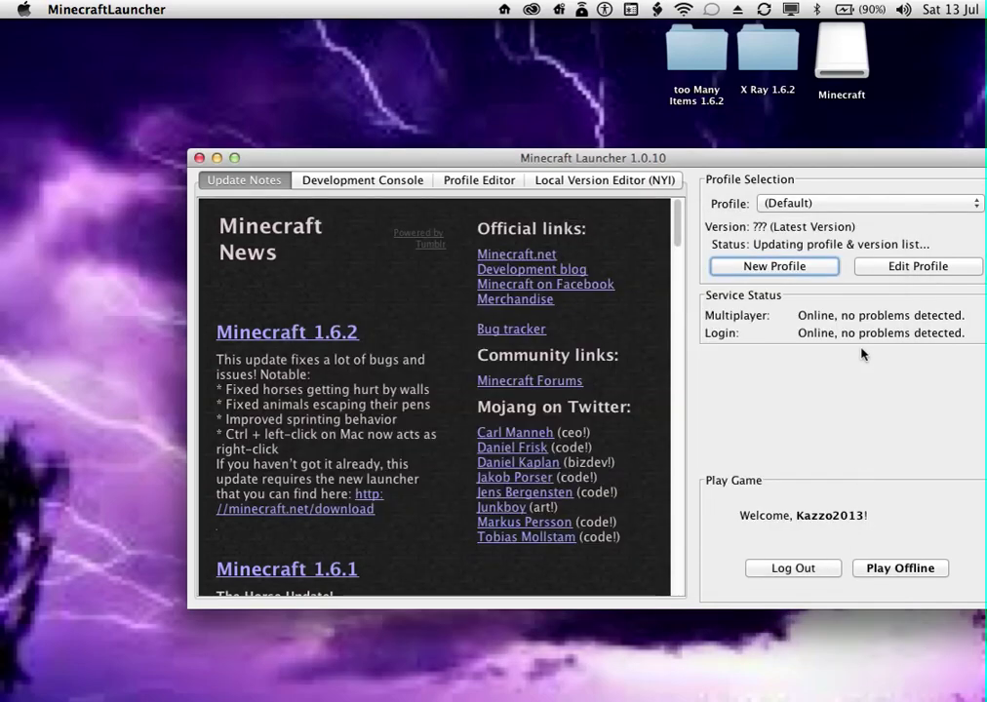
Make Modded Folder the active launcher profile.
{"action": "left_click", "coordinate": [856, 203]}
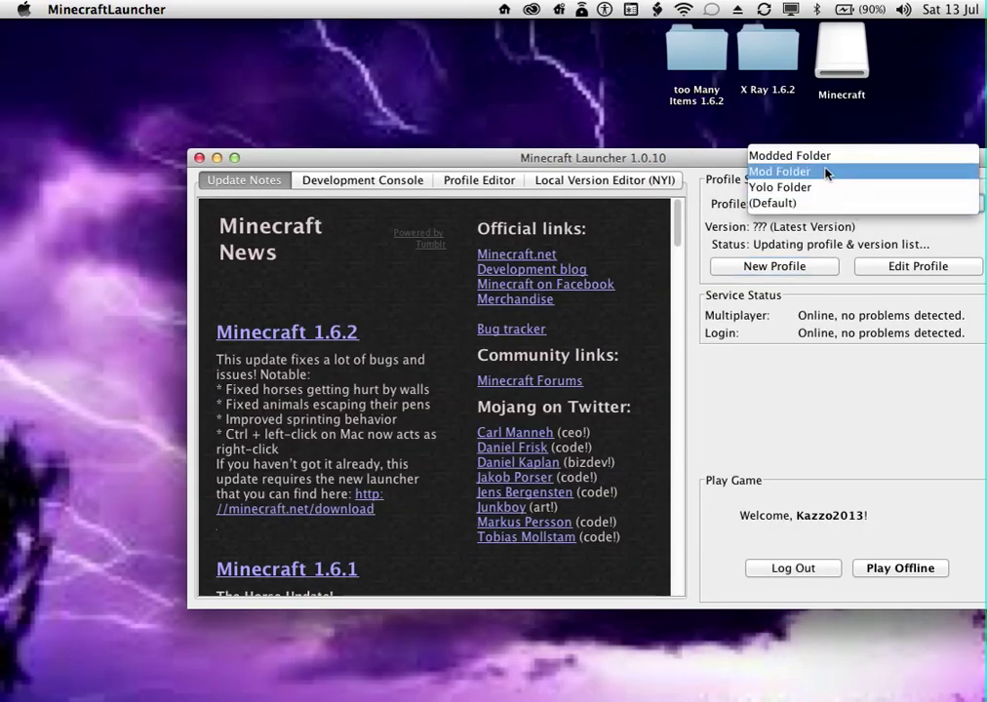
{"action": "left_click", "coordinate": [828, 163]}
{"action": "left_click", "coordinate": [827, 201]}
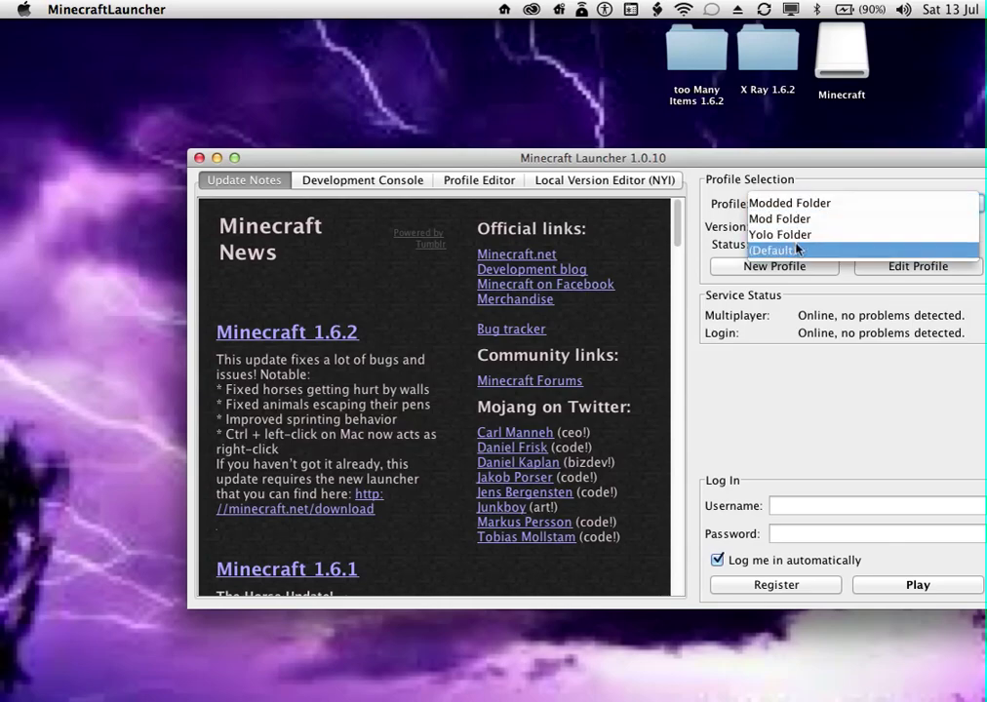
{"action": "left_click", "coordinate": [770, 203]}
{"action": "left_click", "coordinate": [807, 203]}
{"action": "left_click", "coordinate": [793, 203]}
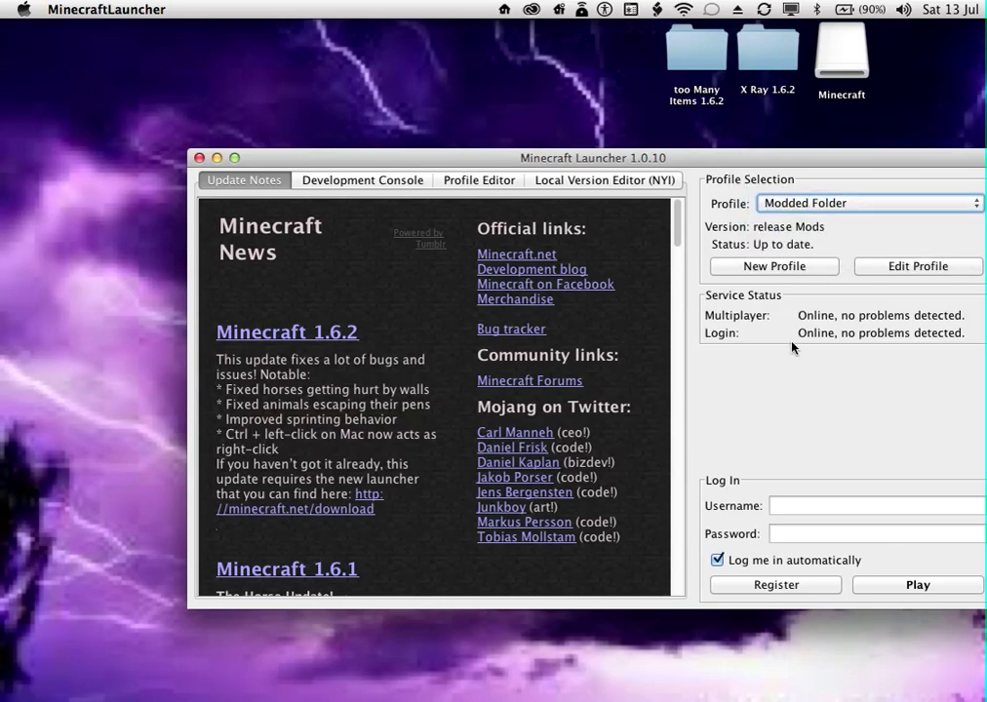
Log in with the account's e-mail and password, and launch the game with the Modded Folder profile.
{"action": "left_click", "coordinate": [792, 506]}
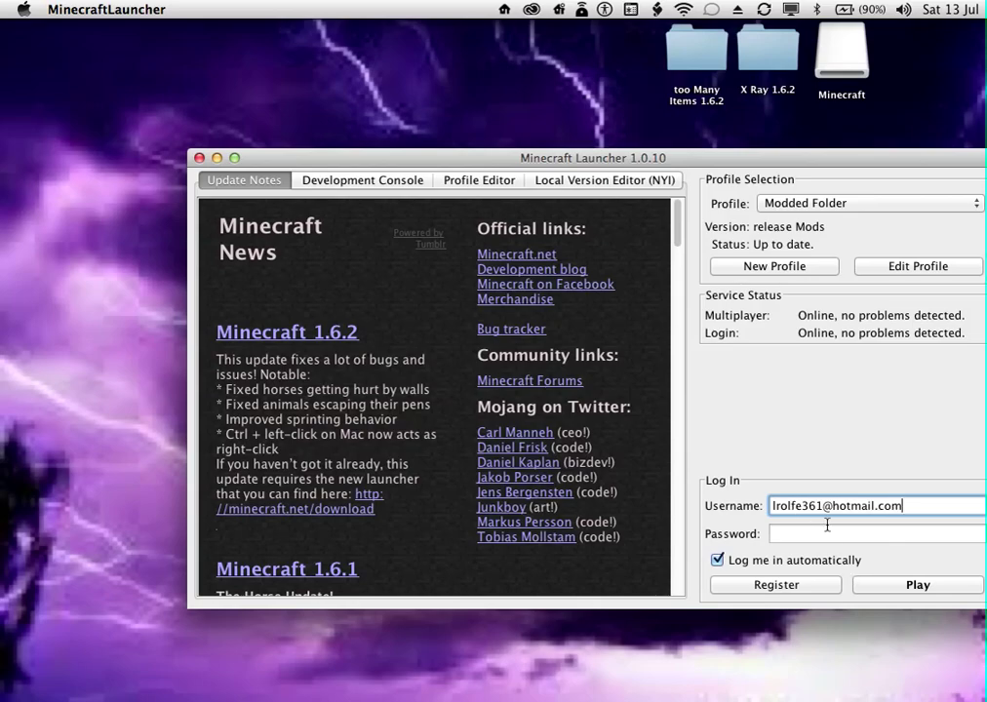
{"action": "left_click", "coordinate": [825, 532]}
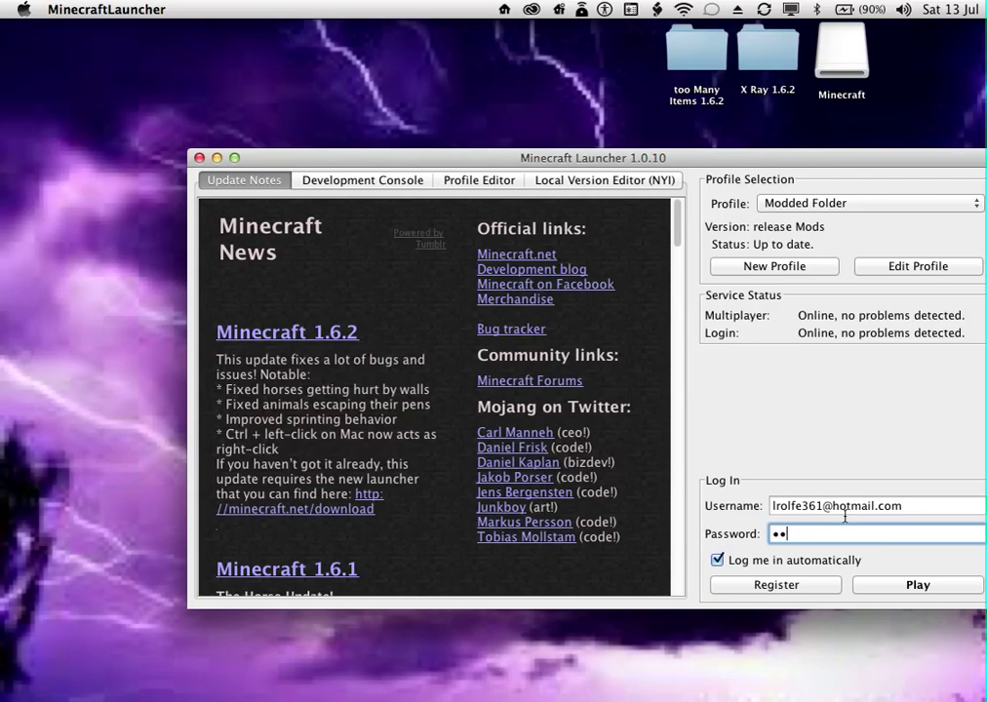
{"action": "left_click", "coordinate": [926, 583]}
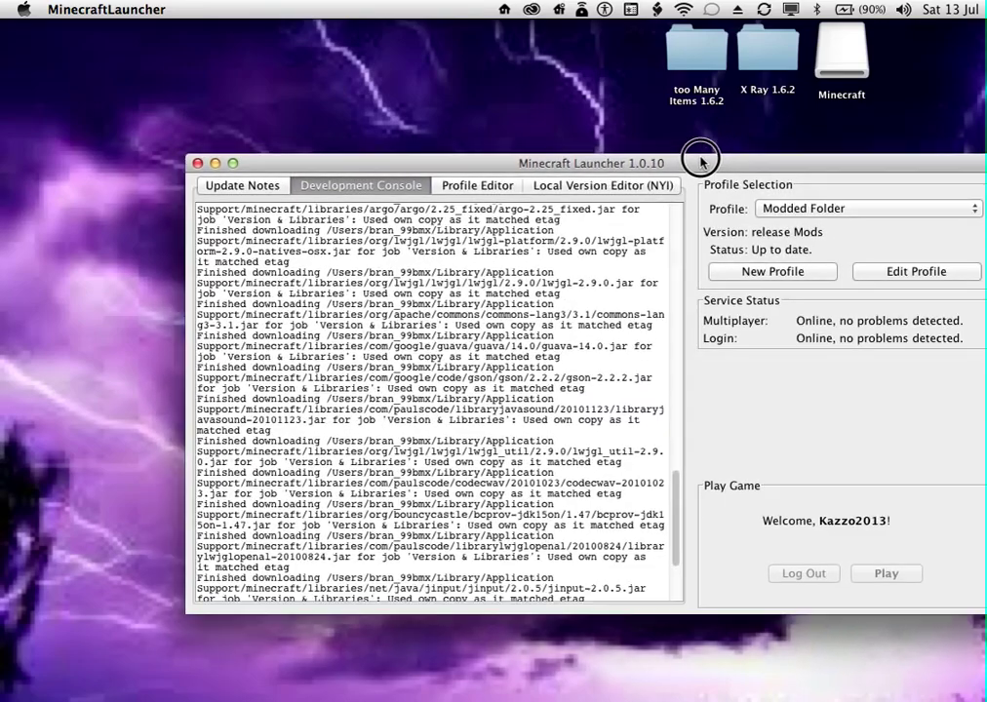
Close the launcher window behind the game and enlarge the Minecraft 1.6.2 window to fill the display.
{"action": "left_click_drag", "start_coordinate": [700, 154], "coordinate": [644, 152]}
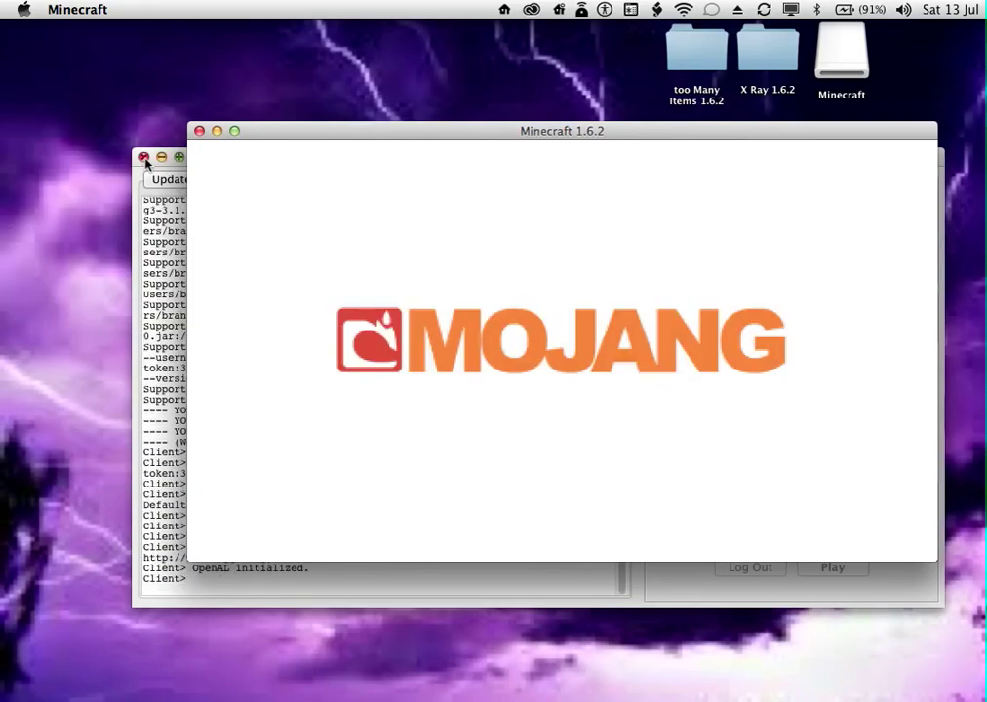
{"action": "left_click", "coordinate": [143, 157]}
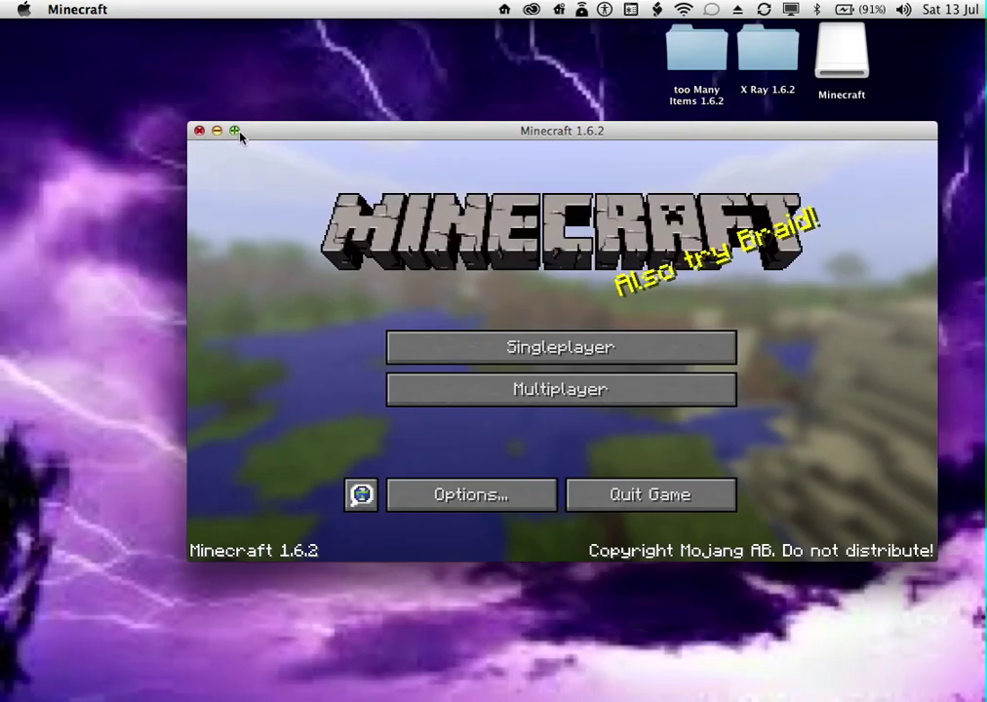
{"action": "left_click", "coordinate": [235, 131]}
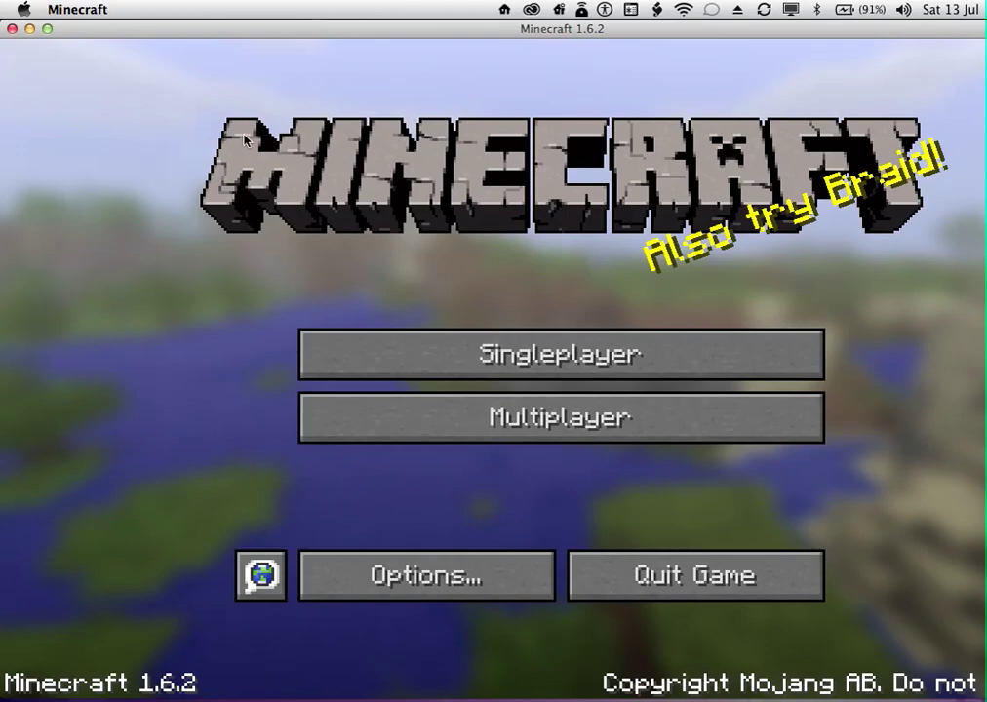
In the multiplayer server list, check the Dope craft server's name and address, and join that server.
{"action": "left_click", "coordinate": [438, 419]}
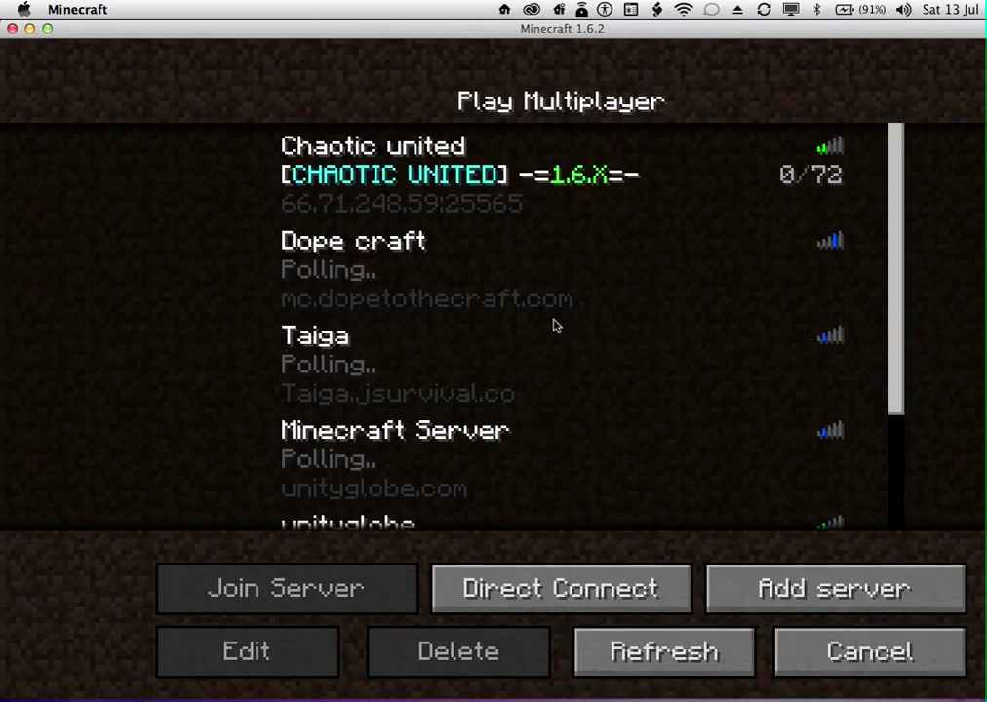
{"action": "left_click", "coordinate": [442, 286]}
{"action": "left_click", "coordinate": [276, 662]}
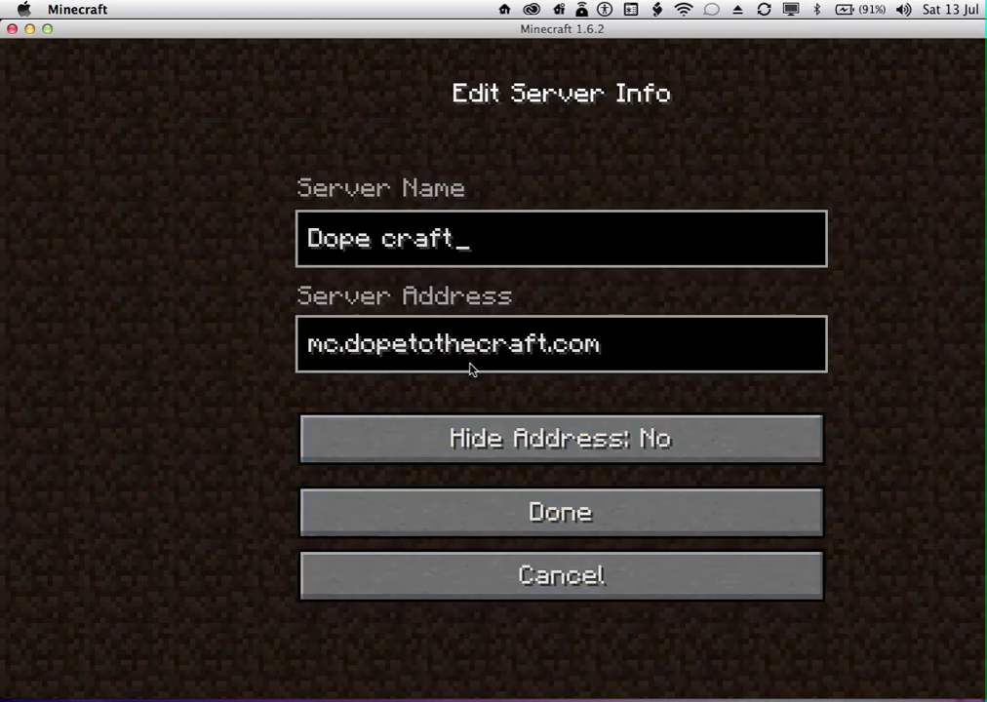
{"action": "left_click", "coordinate": [505, 520]}
{"action": "double_click", "coordinate": [582, 294]}
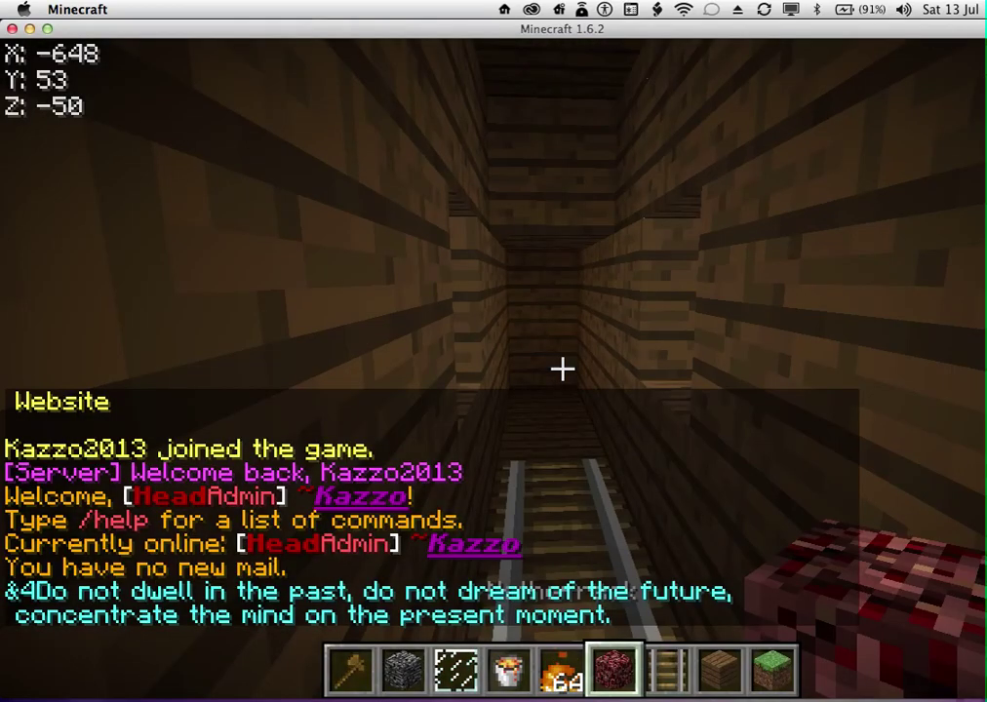
{"action": "type", "text": "w"}
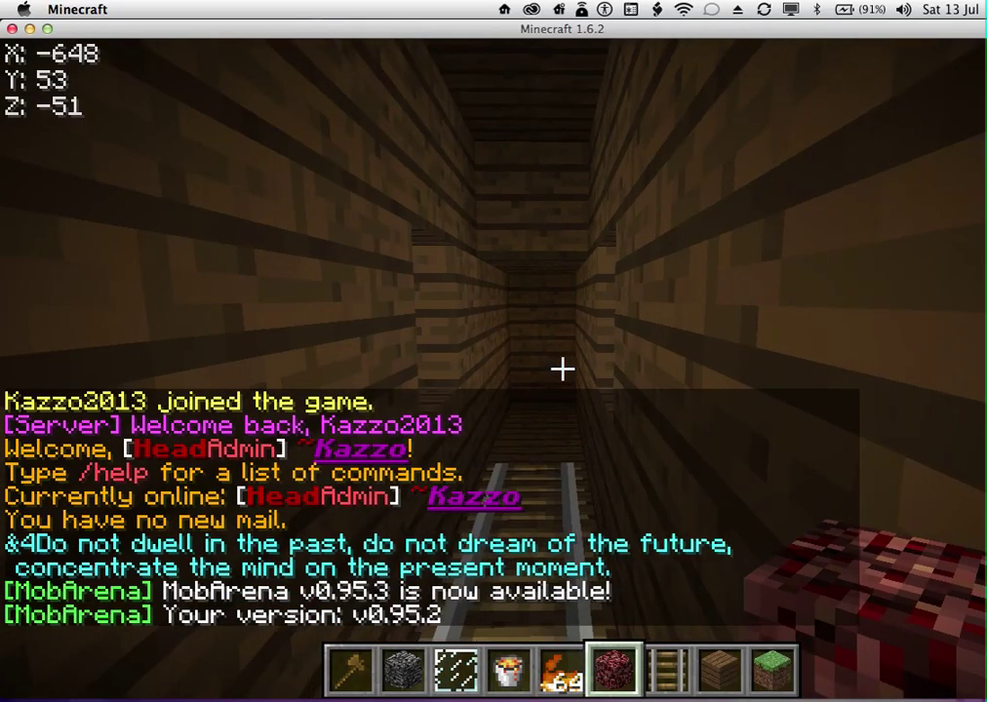
{"action": "type", "text": "/s[a"}
{"action": "key", "text": "Escape"}
{"action": "key", "text": "Tab"}
{"action": "key", "text": "s"}
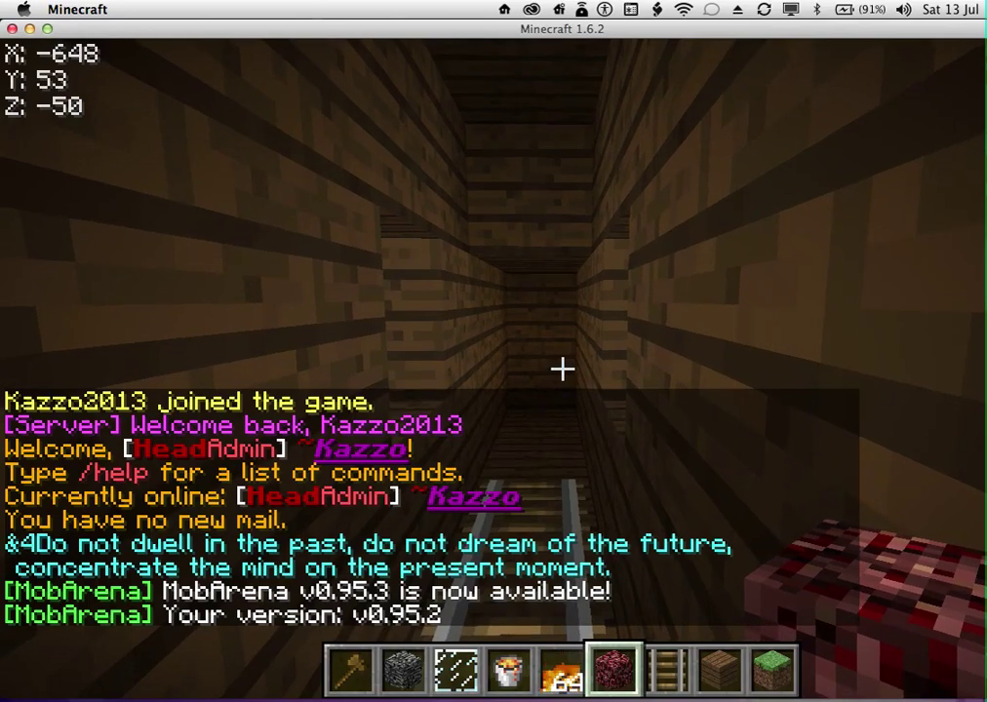
View the Too Many Items overlay in the creative inventory and return to the game.
{"action": "key", "text": "e"}
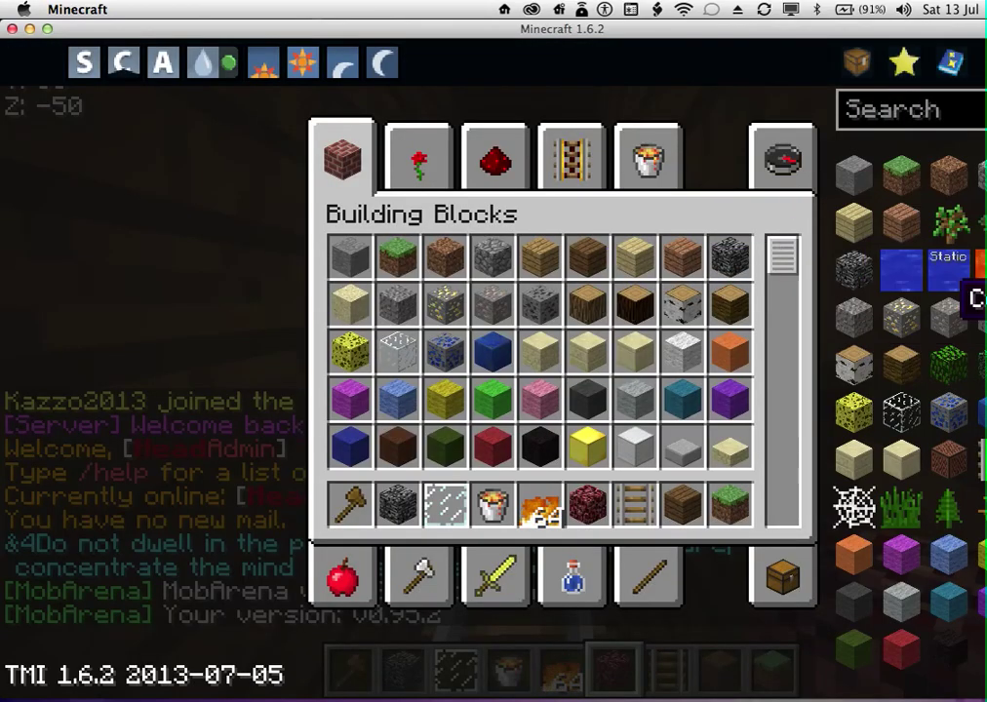
{"action": "key", "text": "e"}
Teleport to the player's home plot with the /plotme home command.
{"action": "key", "text": "slash"}
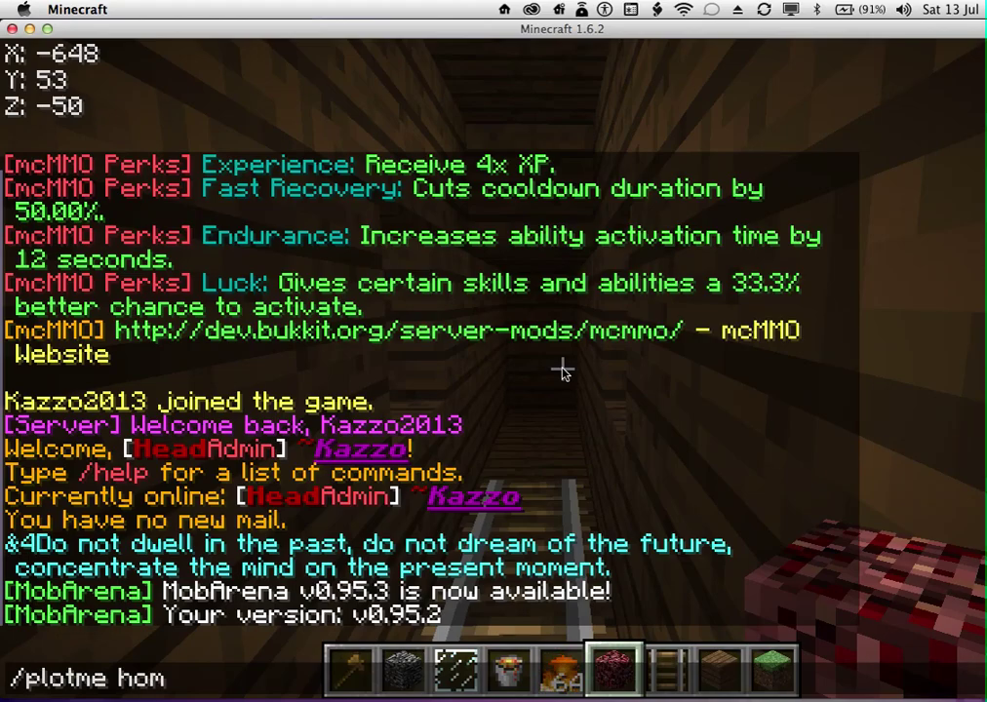
{"action": "type", "text": "plotme hom"}
{"action": "key", "text": "Escape"}
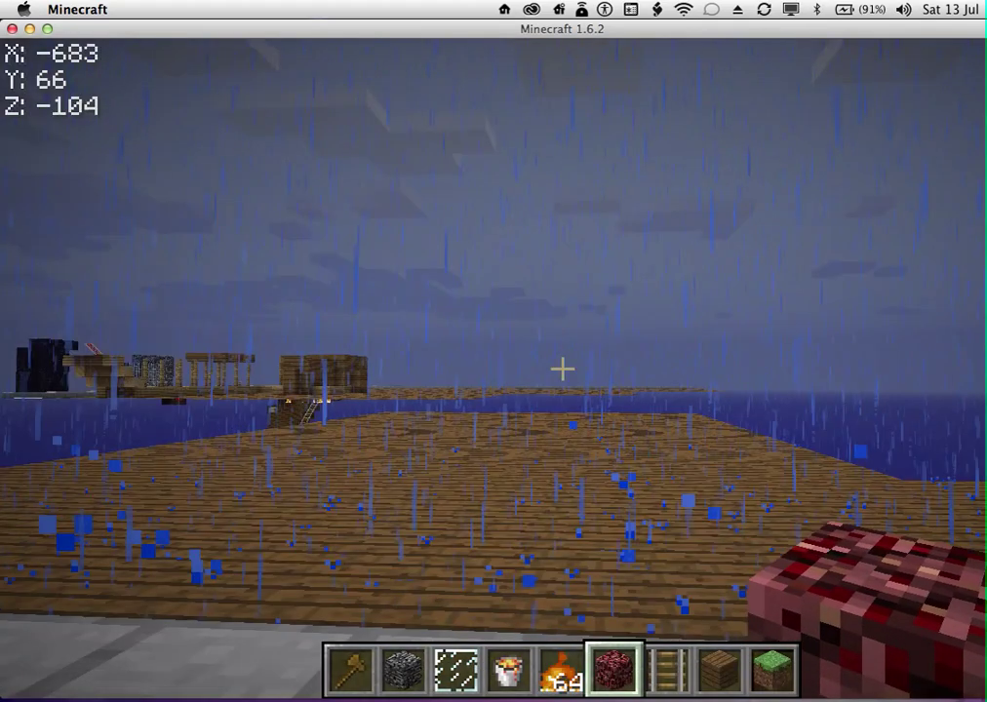
Use the Too Many Items overlay to turn off the rain and set the time to noon.
{"action": "key", "text": "slash"}
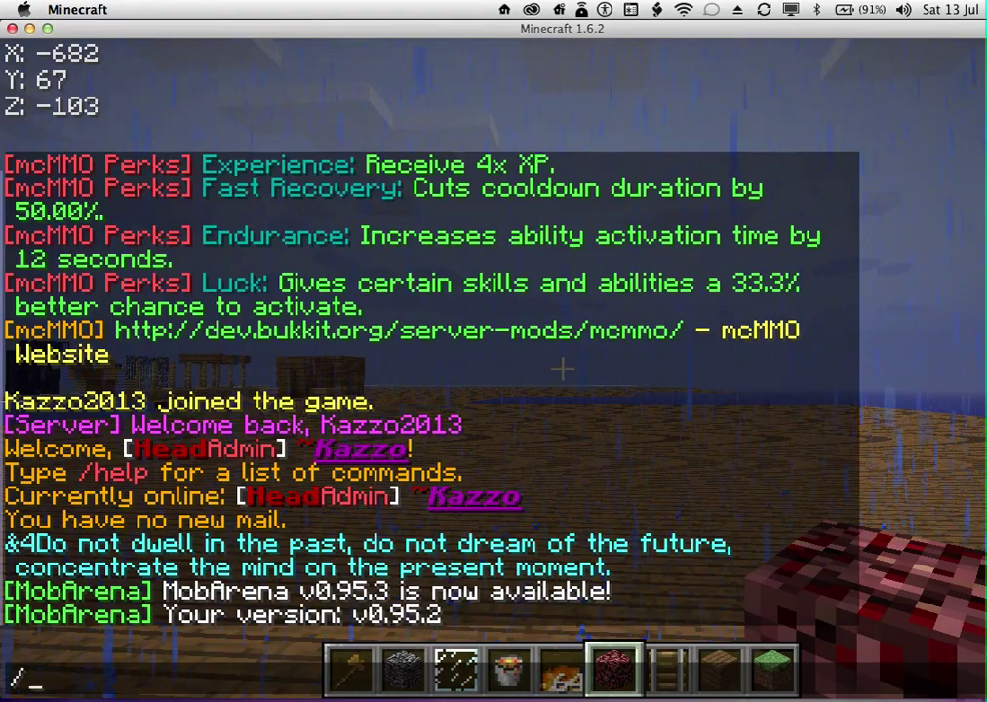
{"action": "key", "text": "Escape"}
{"action": "key", "text": "e"}
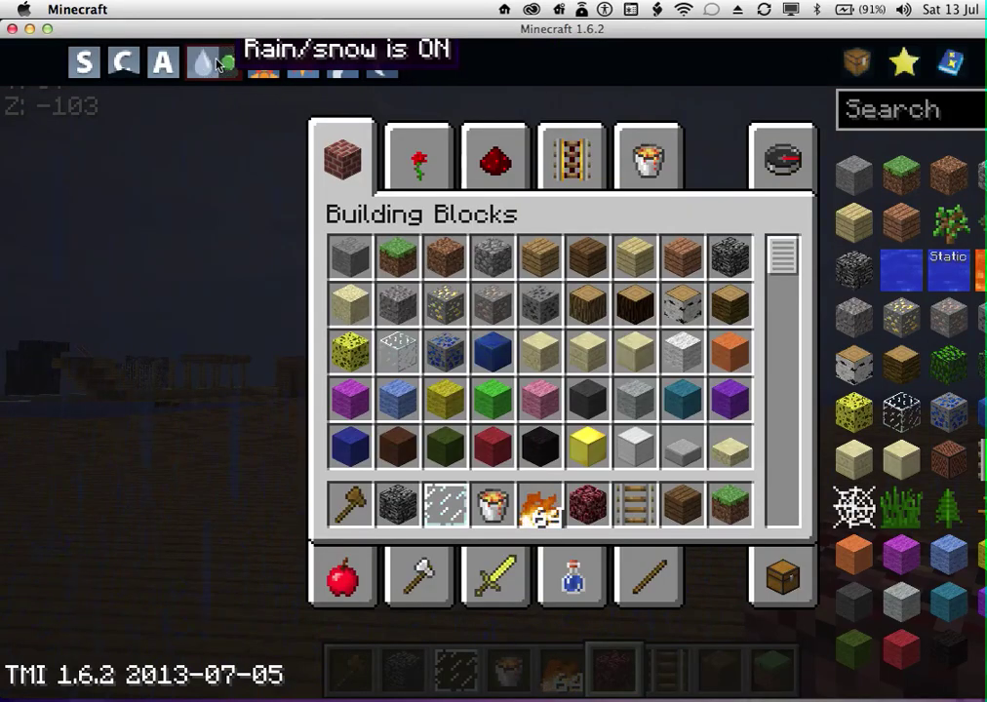
{"action": "left_click", "coordinate": [315, 56]}
{"action": "key", "text": "e"}
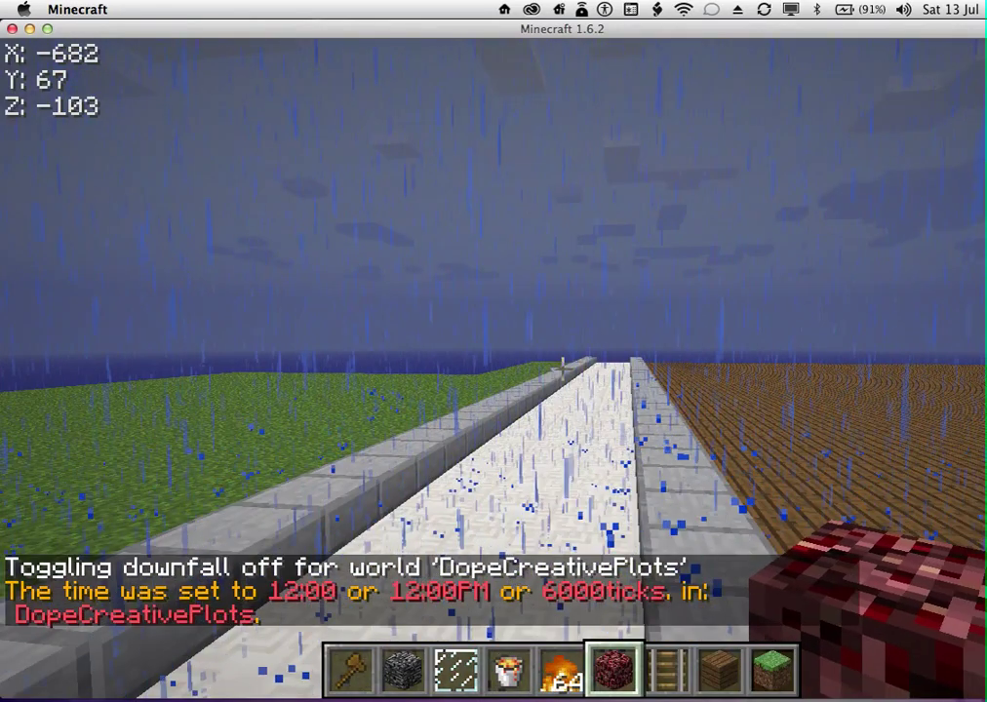
Walk onto the grass plot and clear the player's inventory with a chat command, checking the inventory screen.
{"action": "key", "text": "w"}
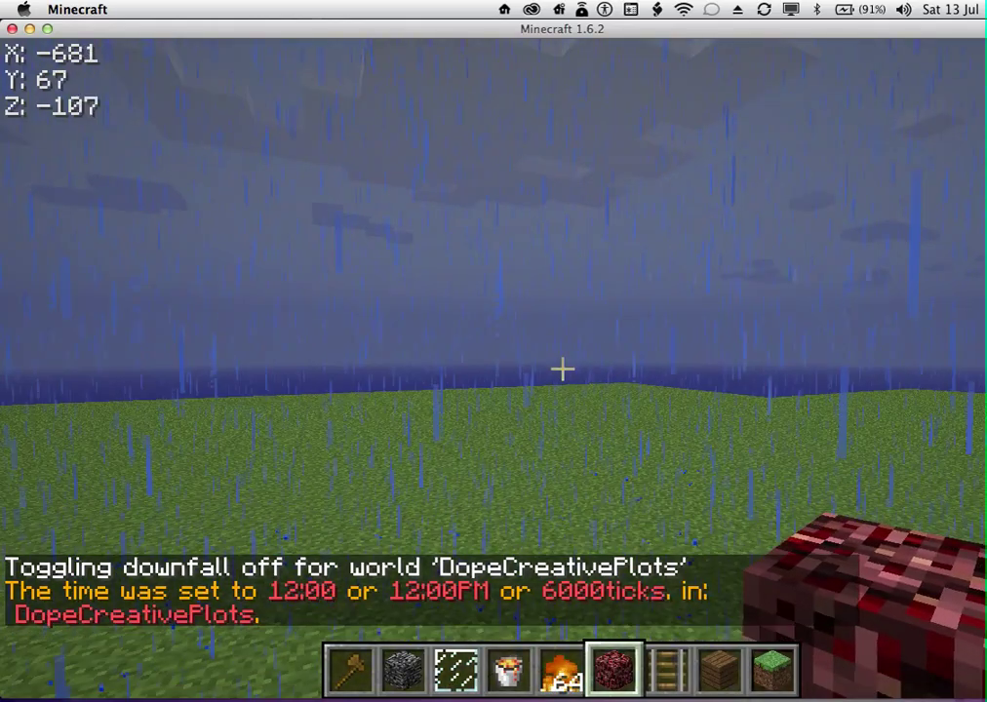
{"action": "key", "text": "slash"}
{"action": "type", "text": "c"}
{"action": "key", "text": "Escape"}
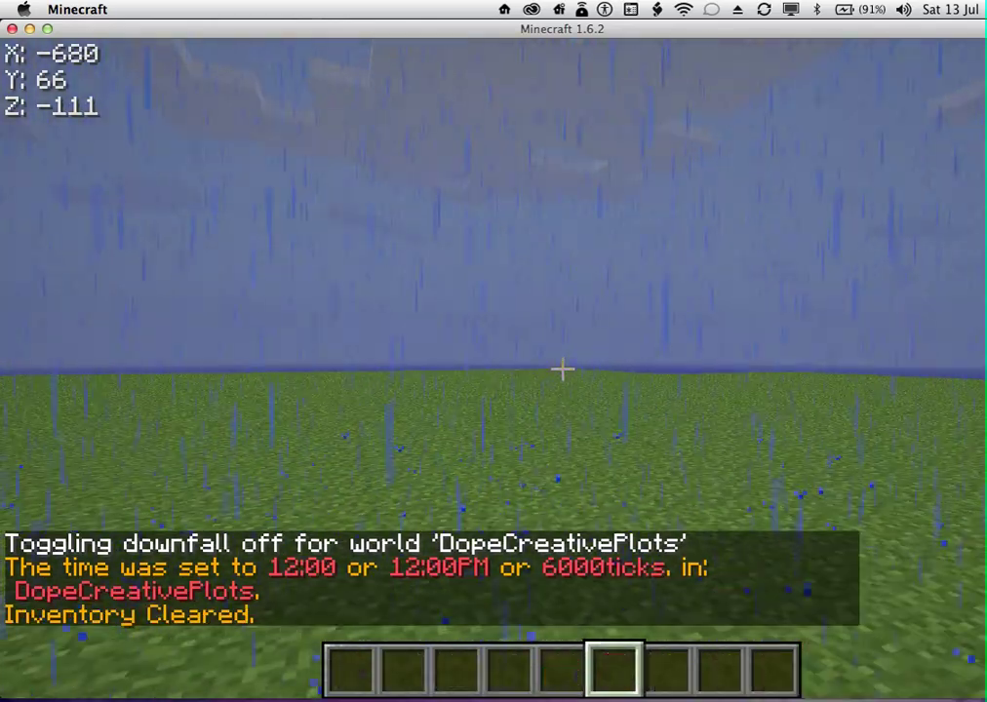
{"action": "key", "text": "w"}
{"action": "key", "text": "e"}
{"action": "key", "text": "e"}
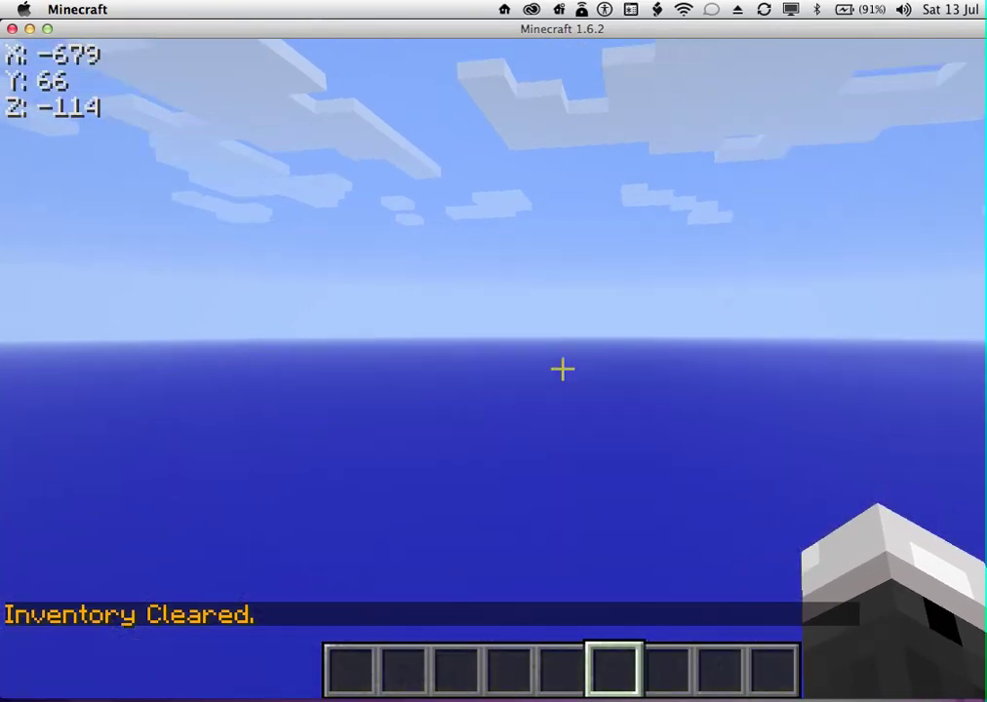
Teleport to the server's spawn with /spawn and walk forward along the wooden bridge.
{"action": "type", "text": "/spawn"}
{"action": "key", "text": "Return"}
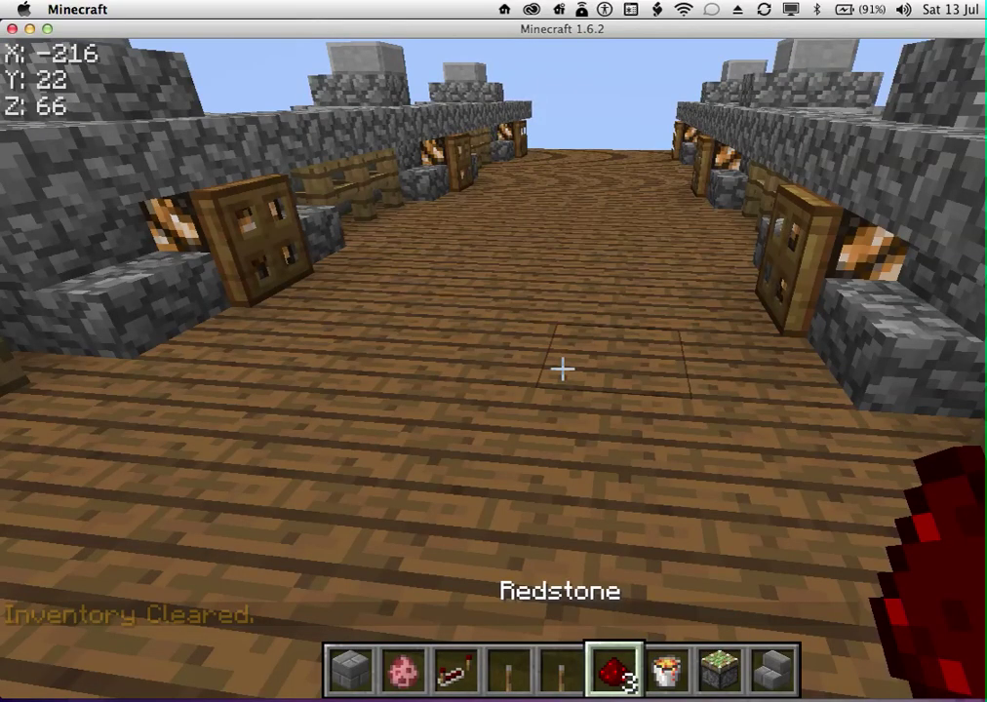
{"action": "key", "text": "w"}
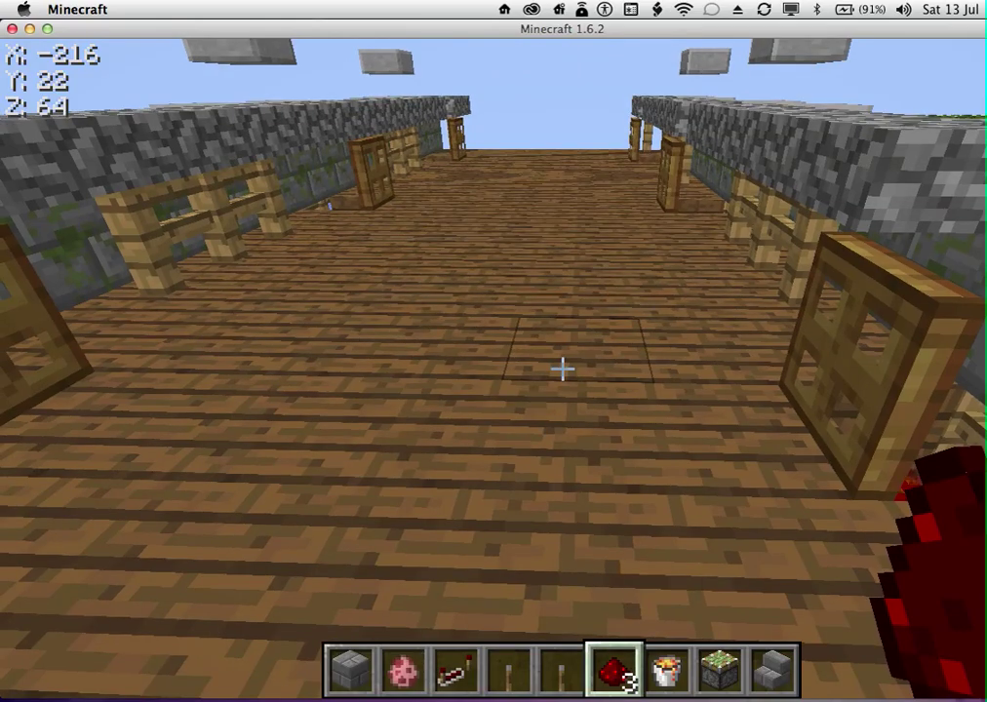
{"action": "type", "text": "w"}
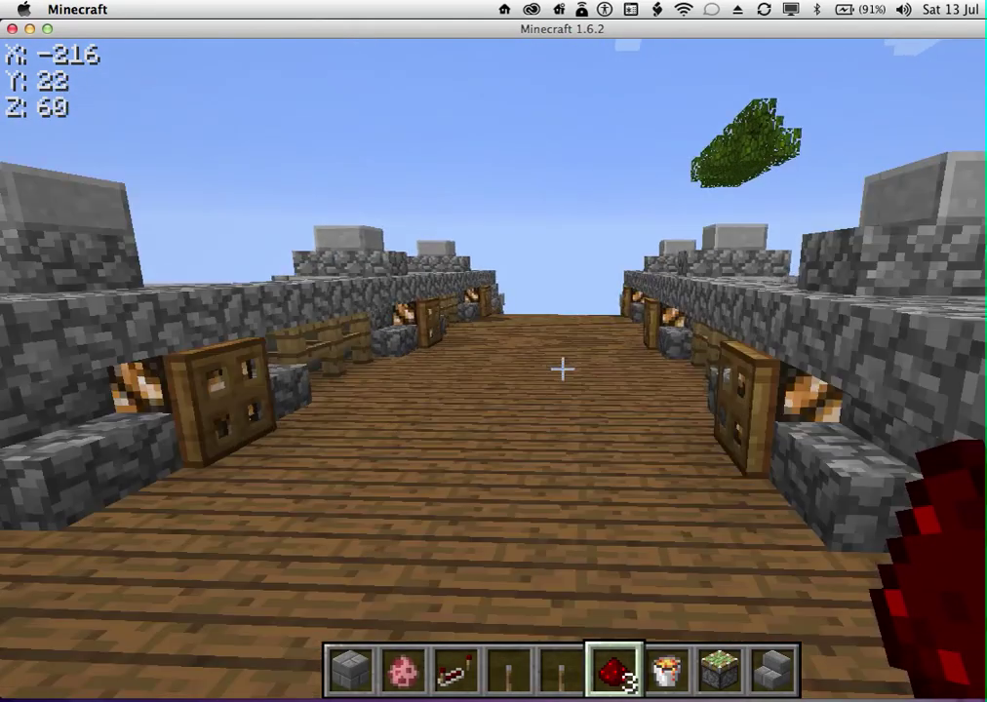
Switch to creative mode with /gm and fly forward above the bridge, pausing at the game menu.
{"action": "type", "text": "/gm"}
{"action": "key", "text": "Return"}
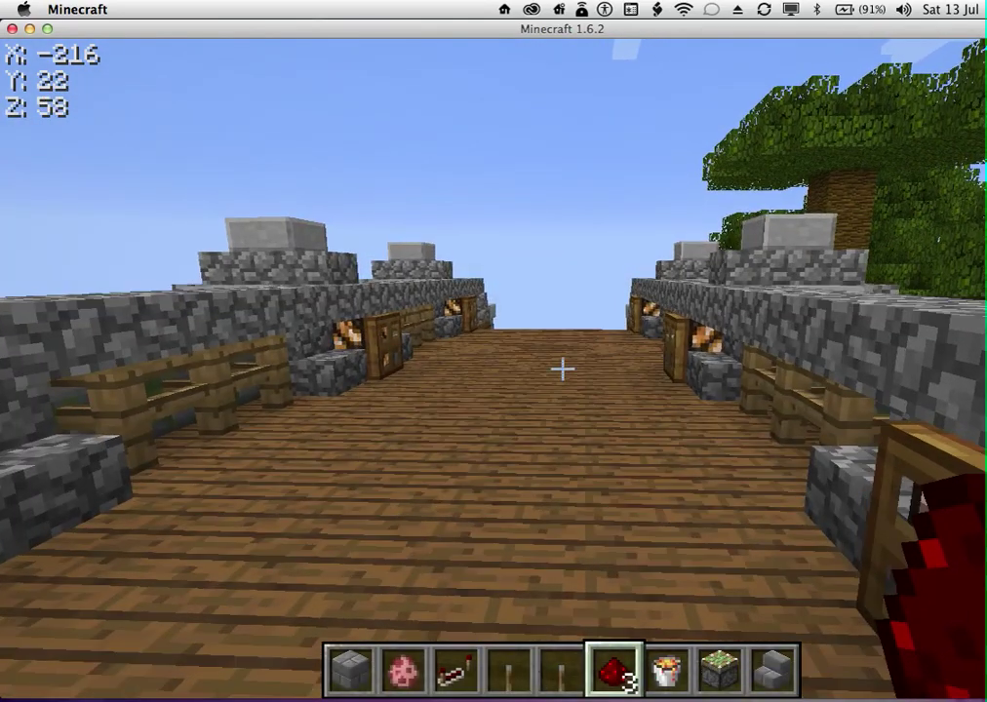
{"action": "key", "text": "space"}
{"action": "key", "text": "space"}
{"action": "key", "text": "w"}
{"action": "key", "text": "w"}
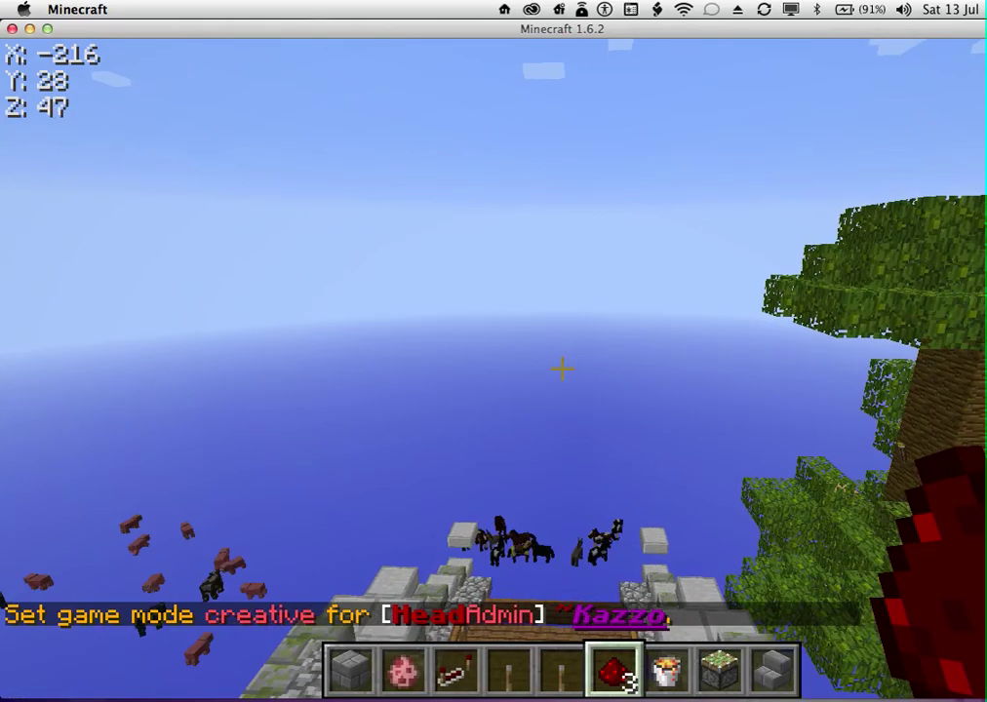
{"action": "key", "text": "w"}
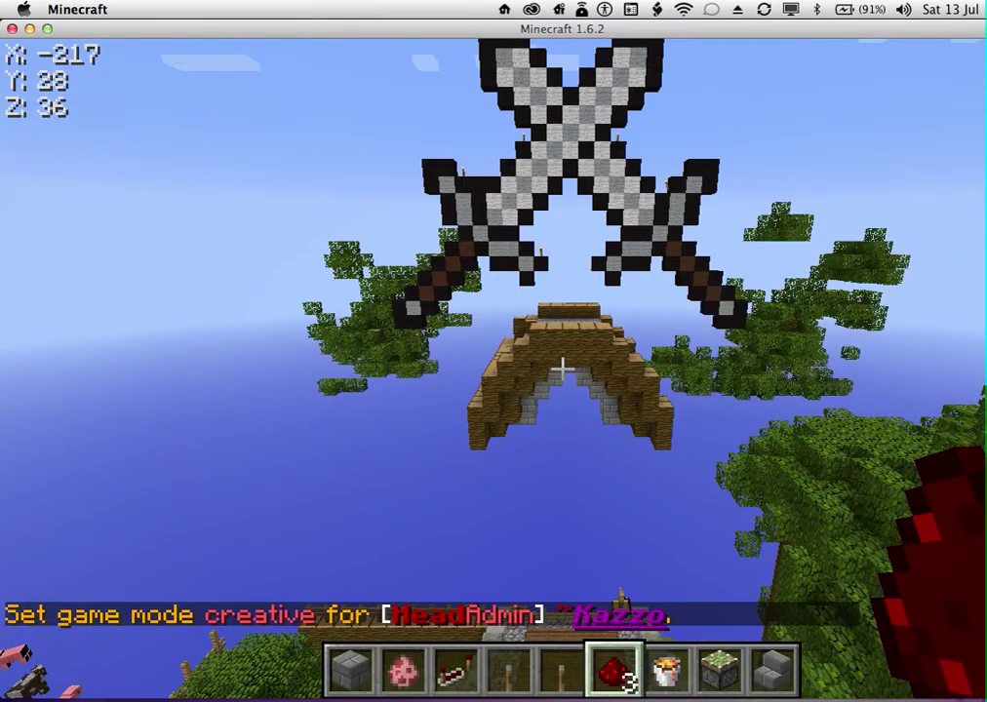
{"action": "key", "text": "Escape"}
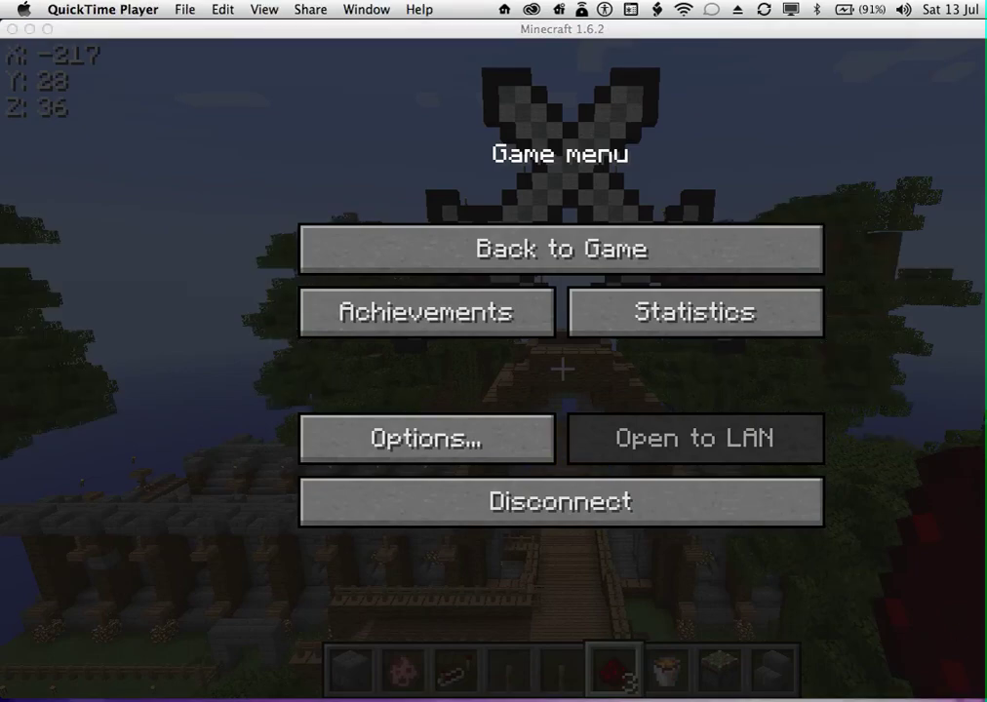